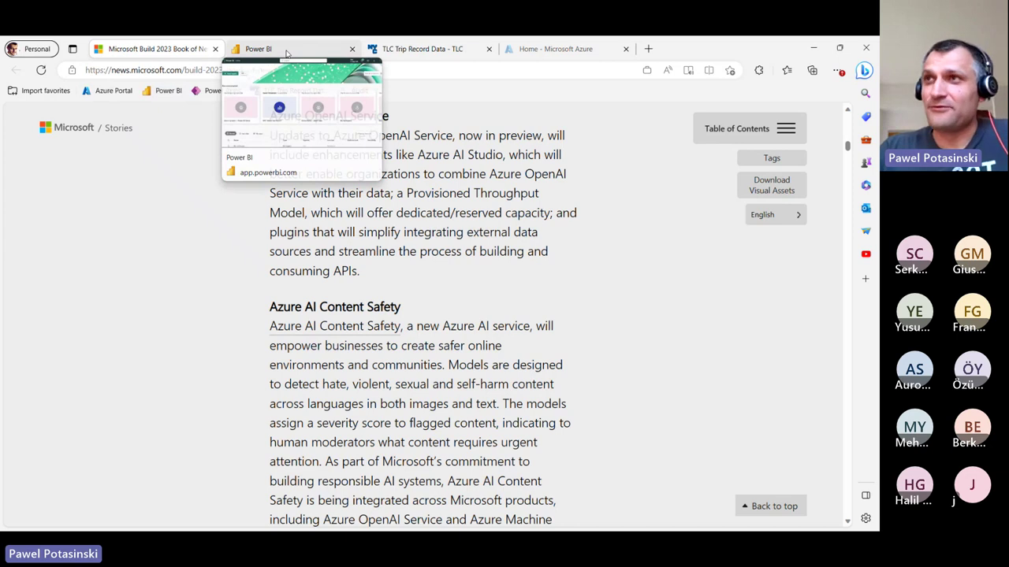
Switch to the Power BI tab, view the Microsoft Fabric home page with its experiences, and return to the Power BI experience.
click(287, 50)
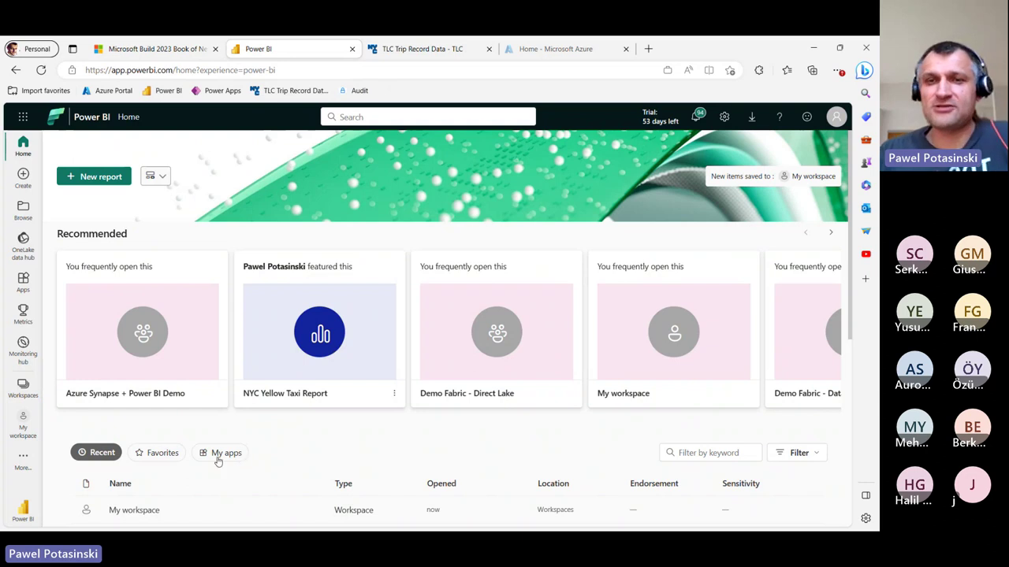
click(29, 513)
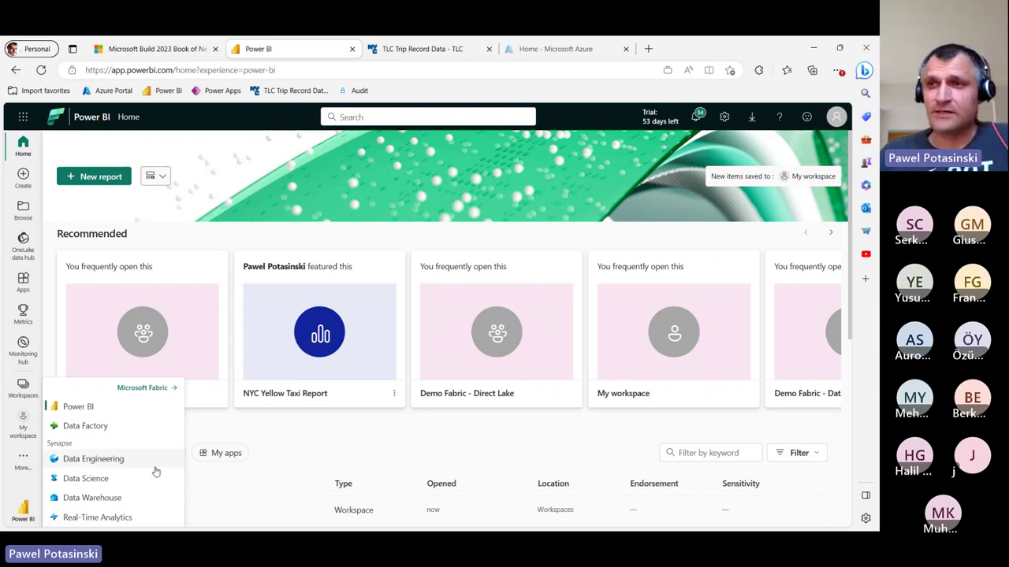
click(129, 388)
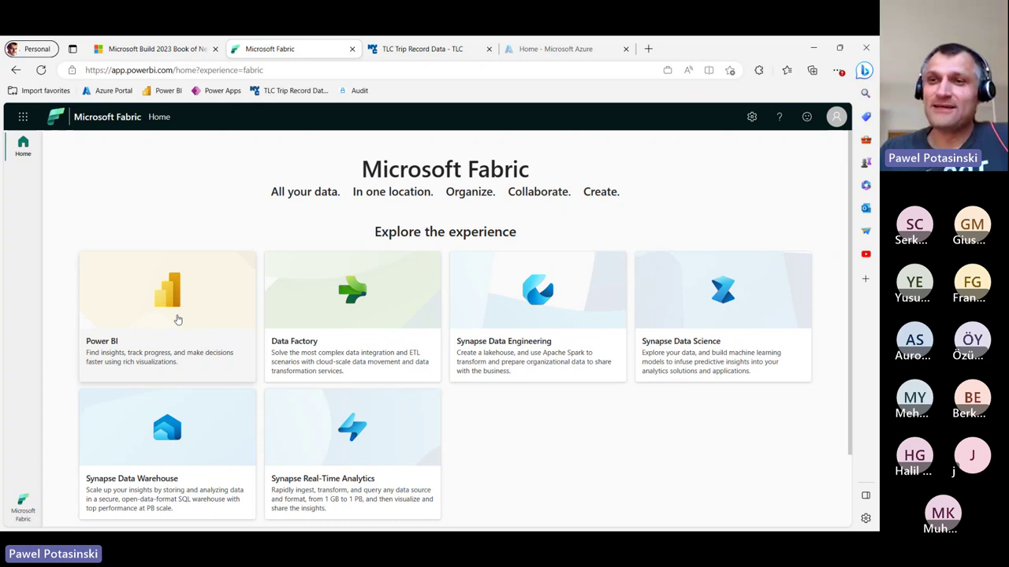
click(8, 513)
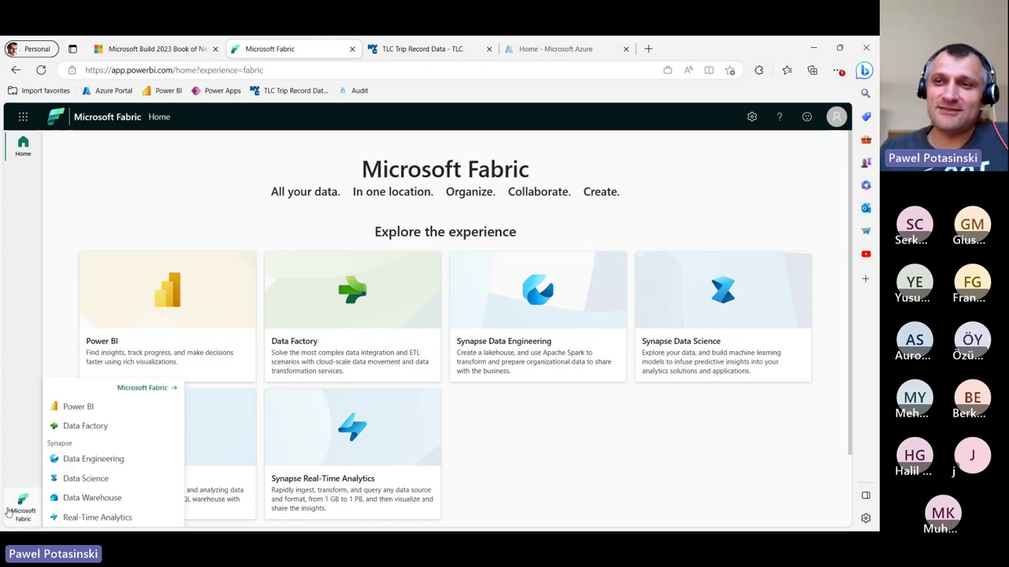
click(77, 407)
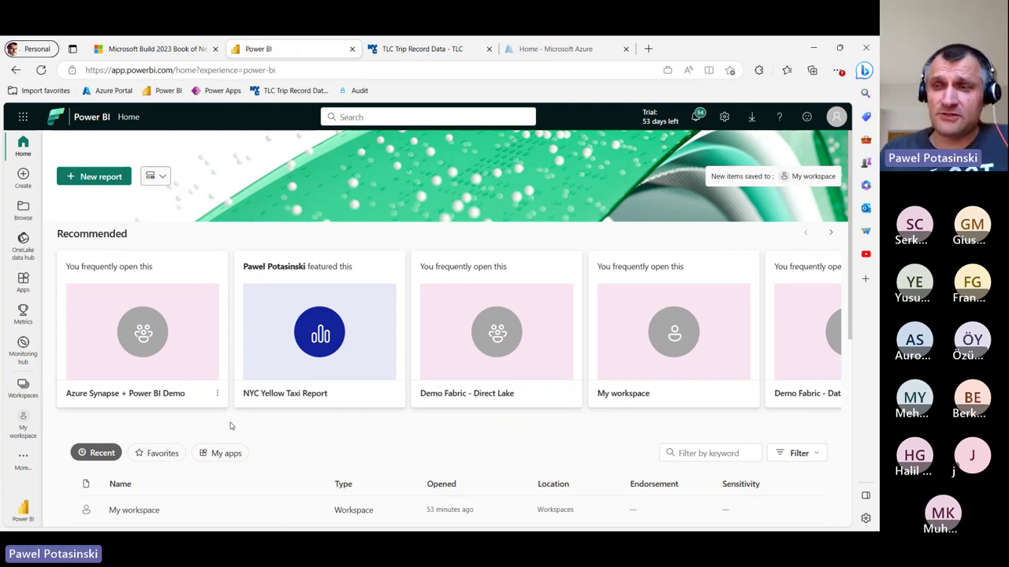
Open the admin portal's tenant settings and examine the "Users can create Fabric items (public preview)" setting.
click(724, 119)
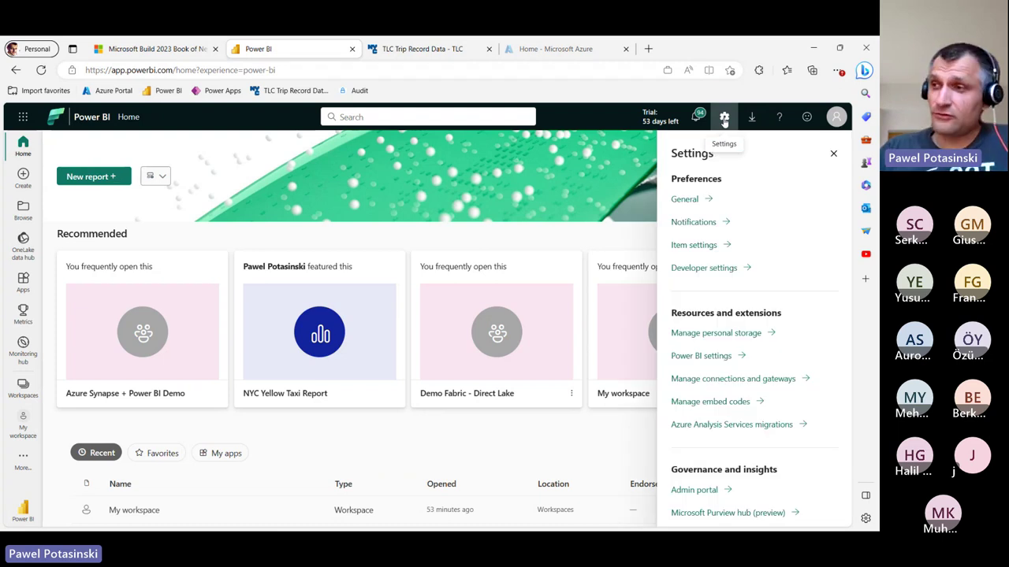
click(683, 490)
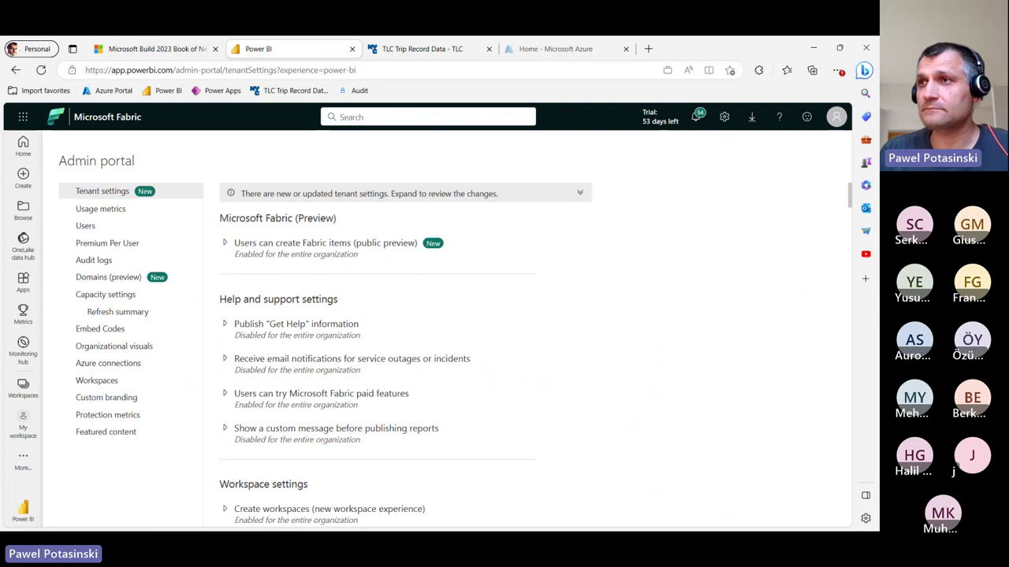
drag(208, 207, 465, 272)
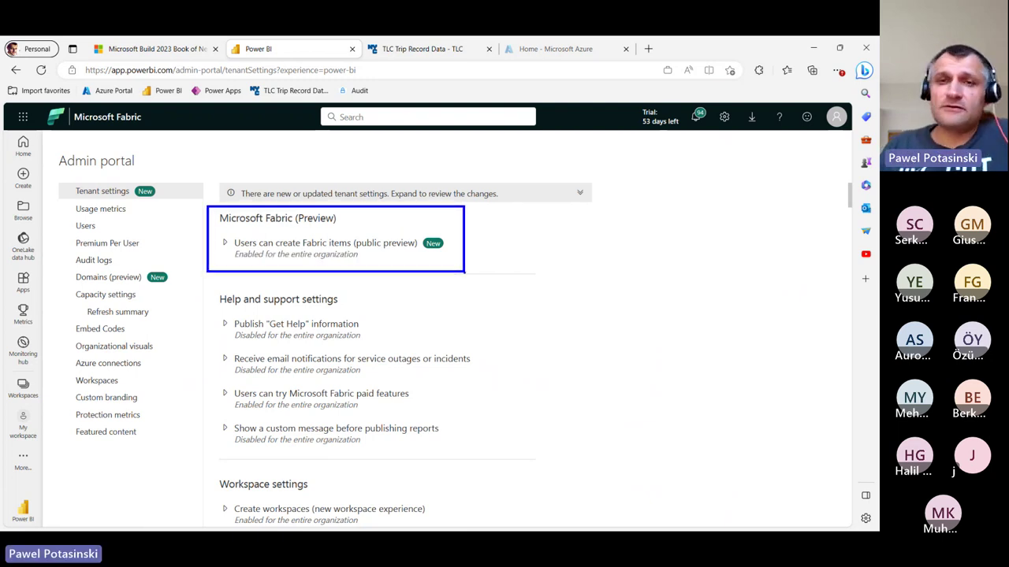
click(224, 244)
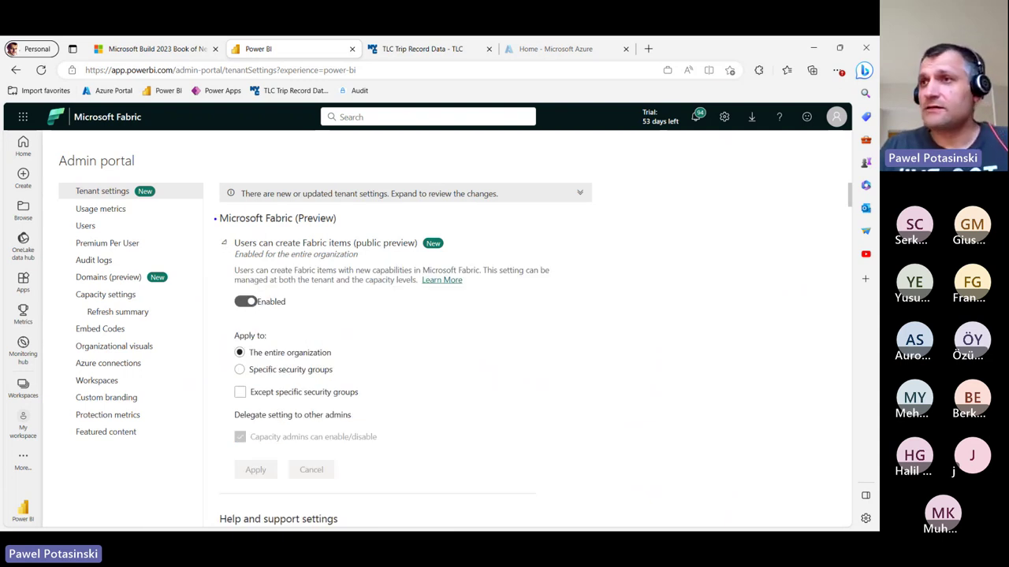
mouse_move(209, 205)
mouse_down()
mouse_move(406, 390)
mouse_move(536, 446)
mouse_move(569, 449)
mouse_up()
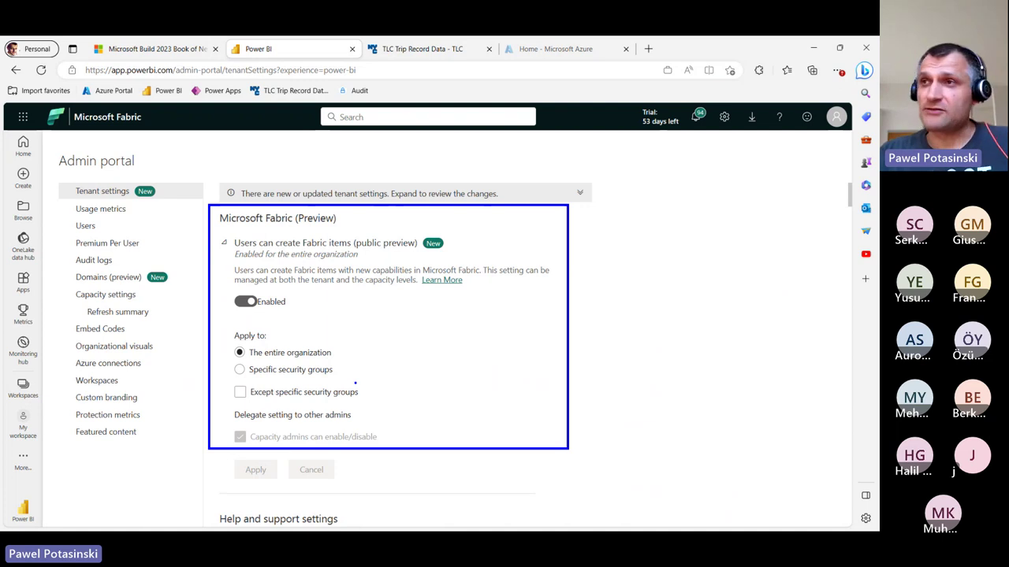
key(Escape)
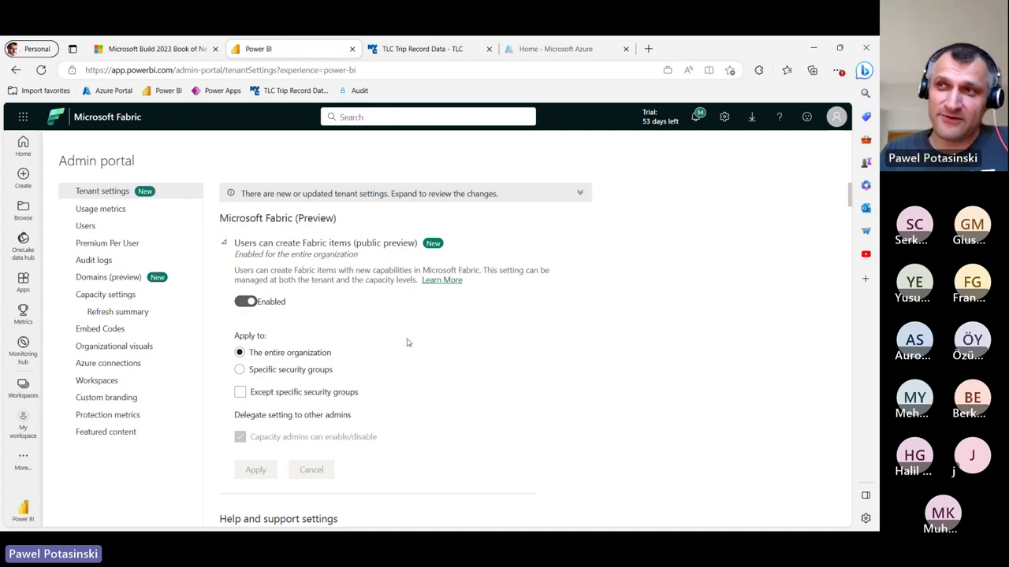
Expand and examine the "Users can try Microsoft Fabric paid features" setting under Help and support settings.
scroll(409, 353, down, 2)
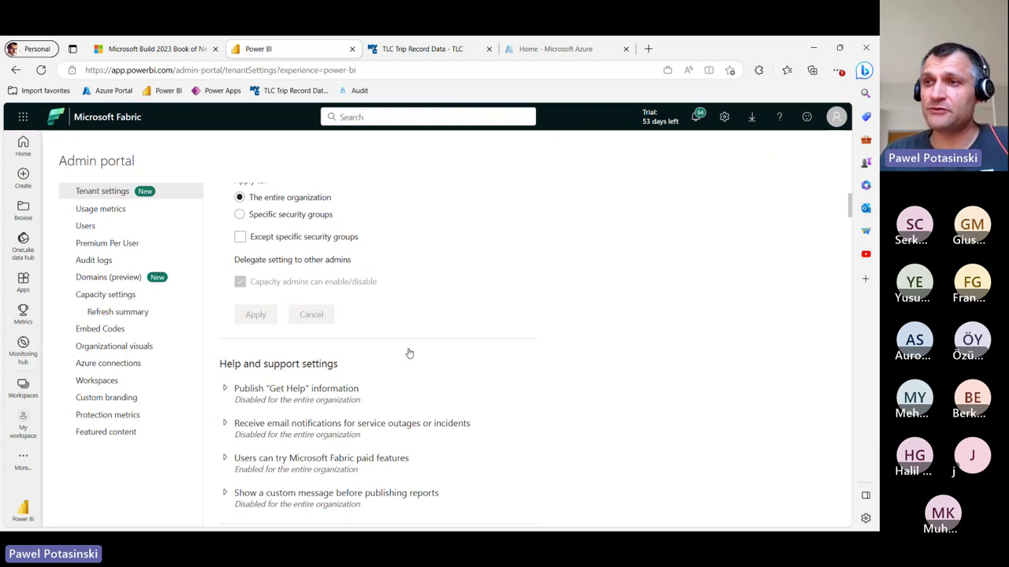
scroll(409, 353, down, 1)
scroll(407, 351, up, 3)
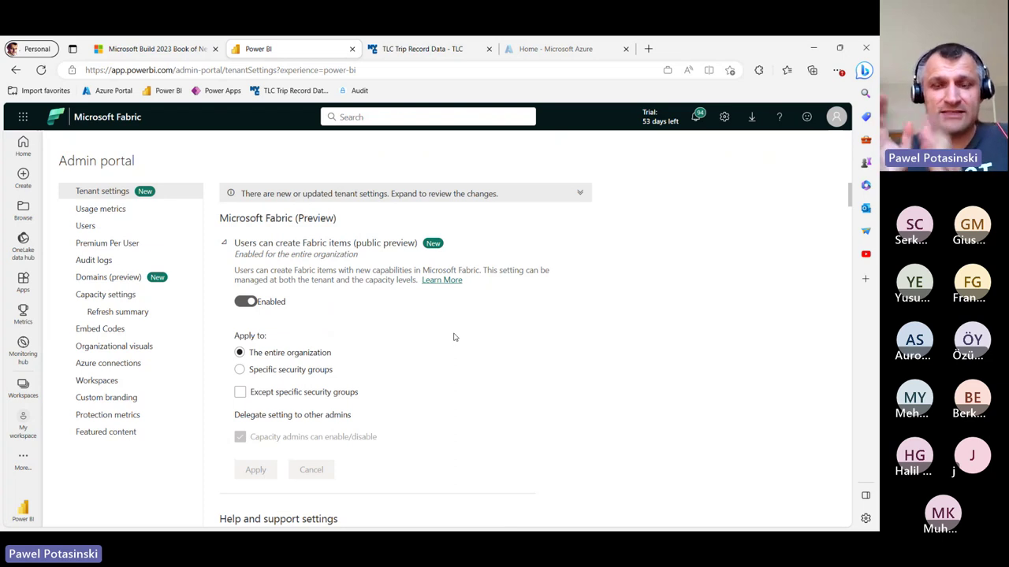
scroll(453, 338, down, 3)
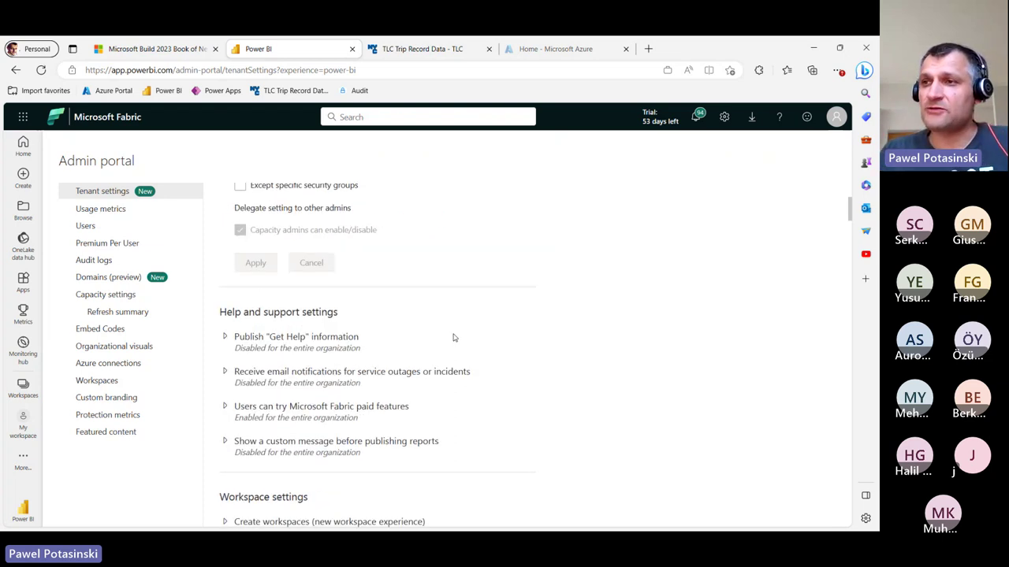
click(225, 355)
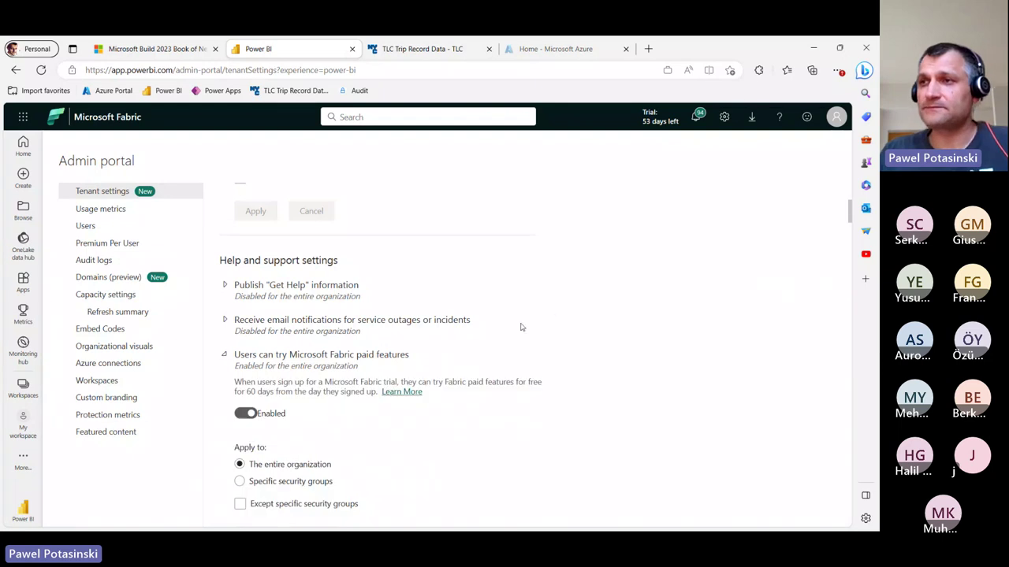
scroll(554, 319, down, 1)
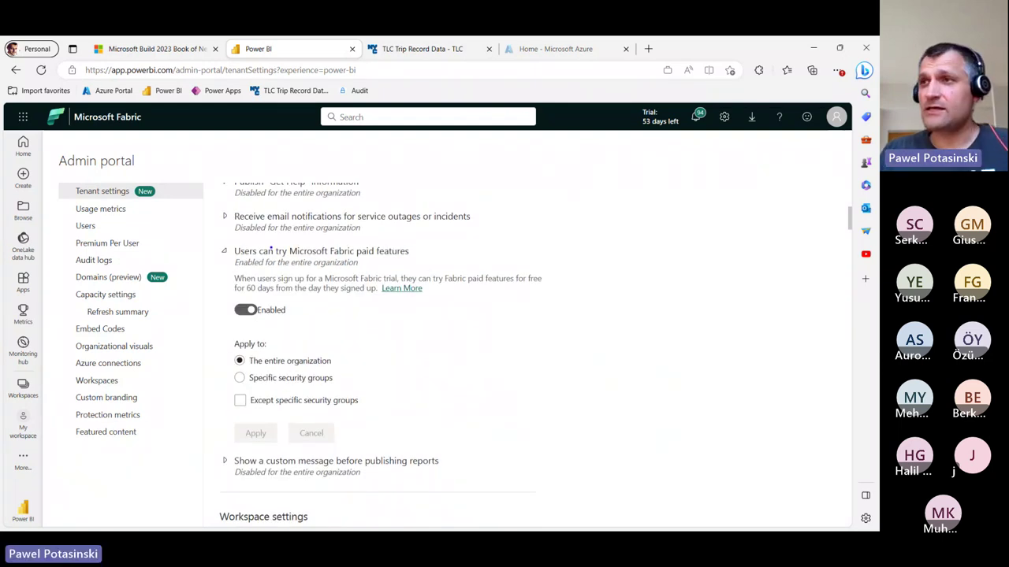
mouse_move(213, 240)
mouse_down()
mouse_move(219, 260)
mouse_move(550, 387)
mouse_move(564, 421)
mouse_up()
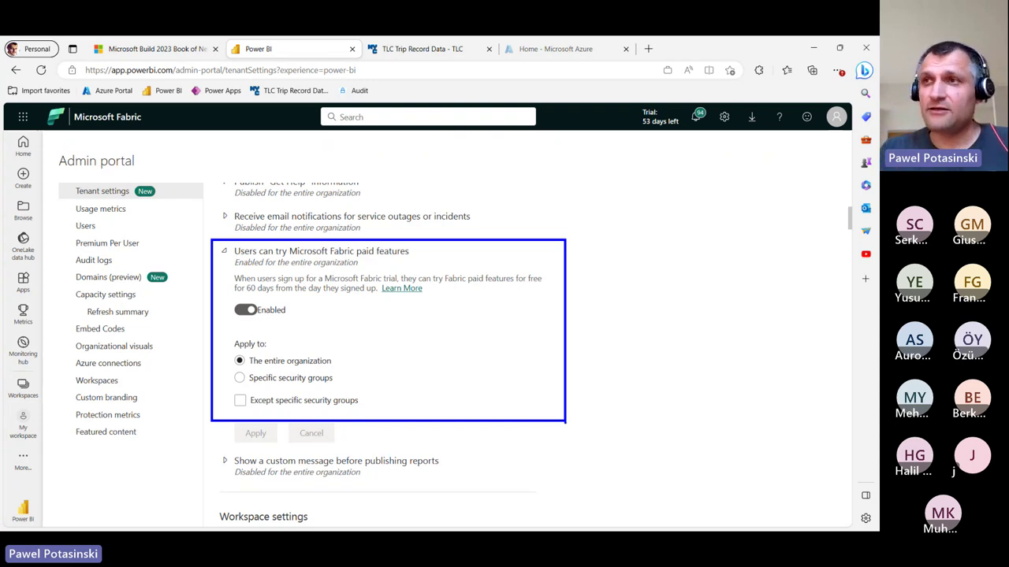
key(Escape)
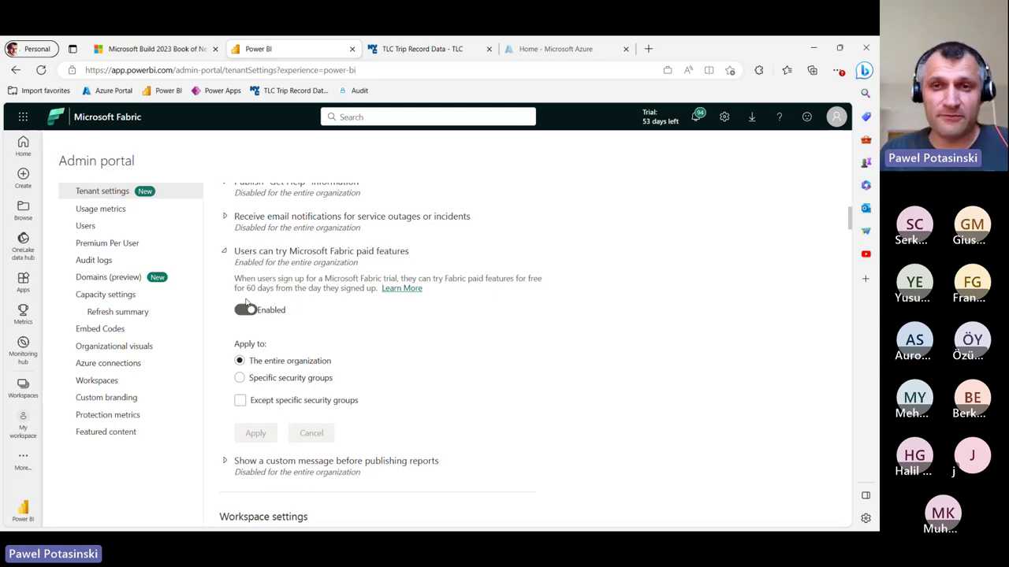
Open the capacity settings and examine the list of Trial capacities and their admins.
click(94, 299)
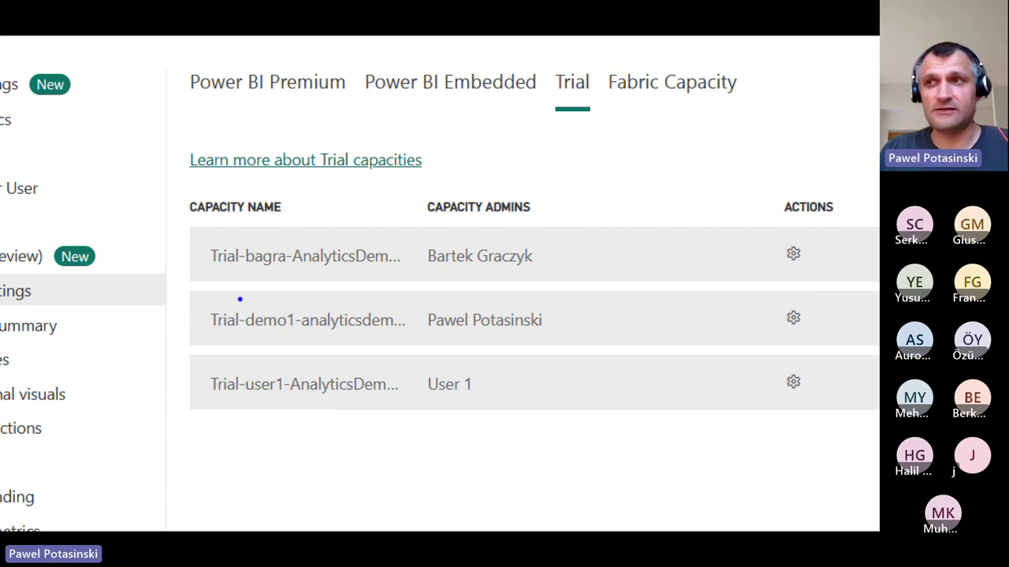
drag(189, 291, 639, 343)
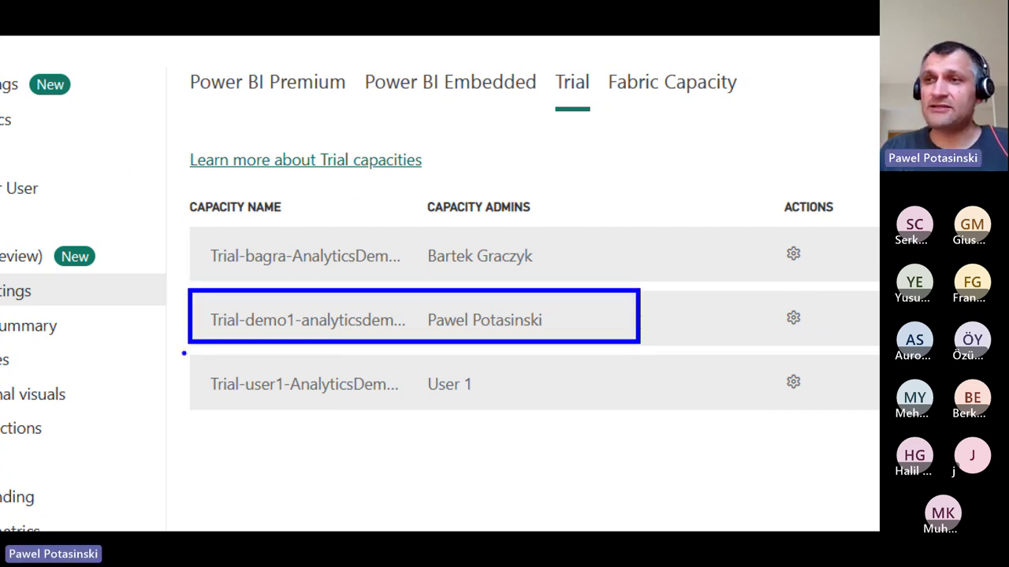
mouse_move(185, 354)
mouse_down()
mouse_move(505, 418)
mouse_move(572, 418)
mouse_up()
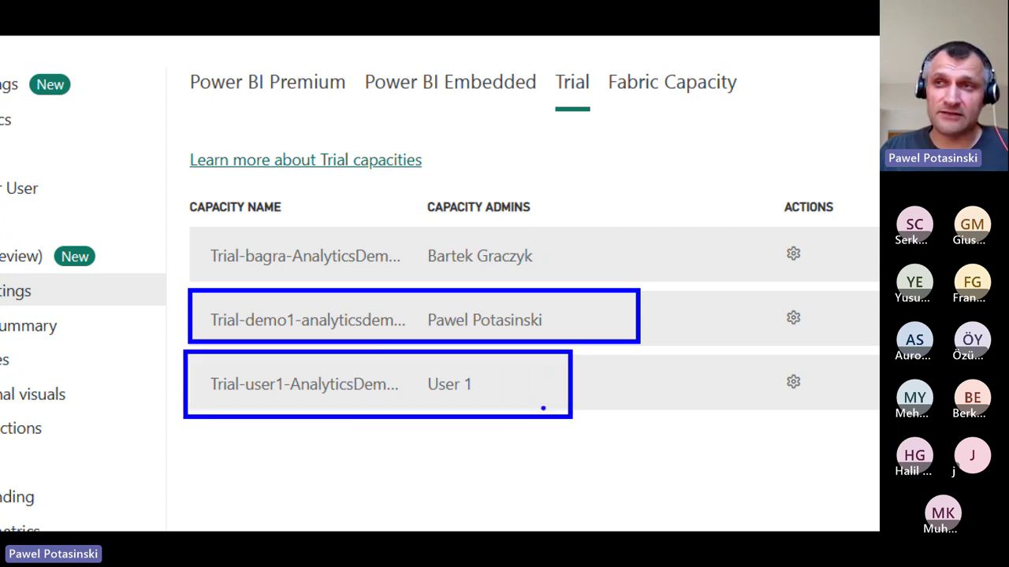
mouse_move(185, 224)
mouse_down()
mouse_move(207, 247)
mouse_move(653, 308)
mouse_move(647, 279)
mouse_up()
key(Escape)
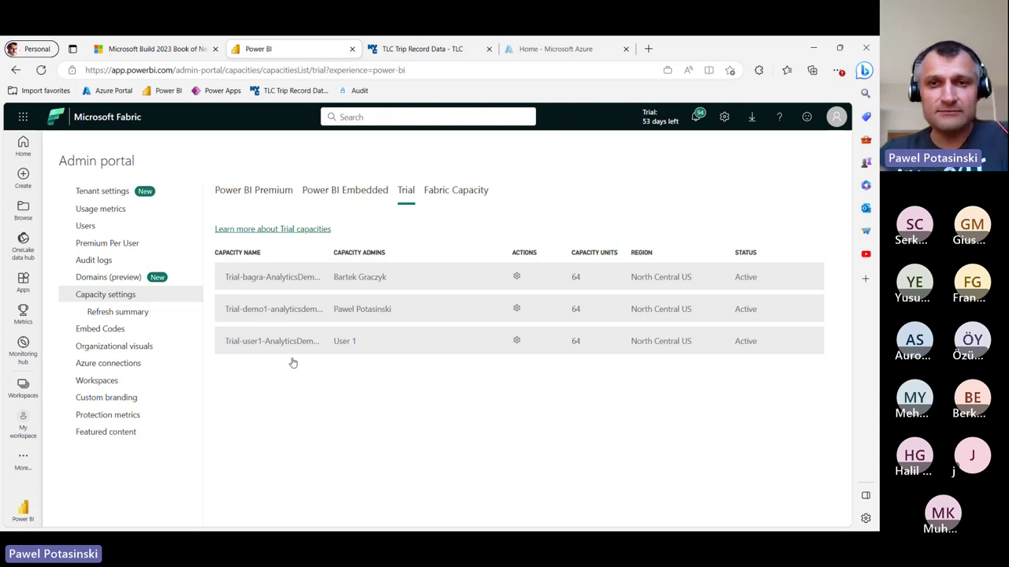
Start creating a new workspace and name it Demo.
click(17, 516)
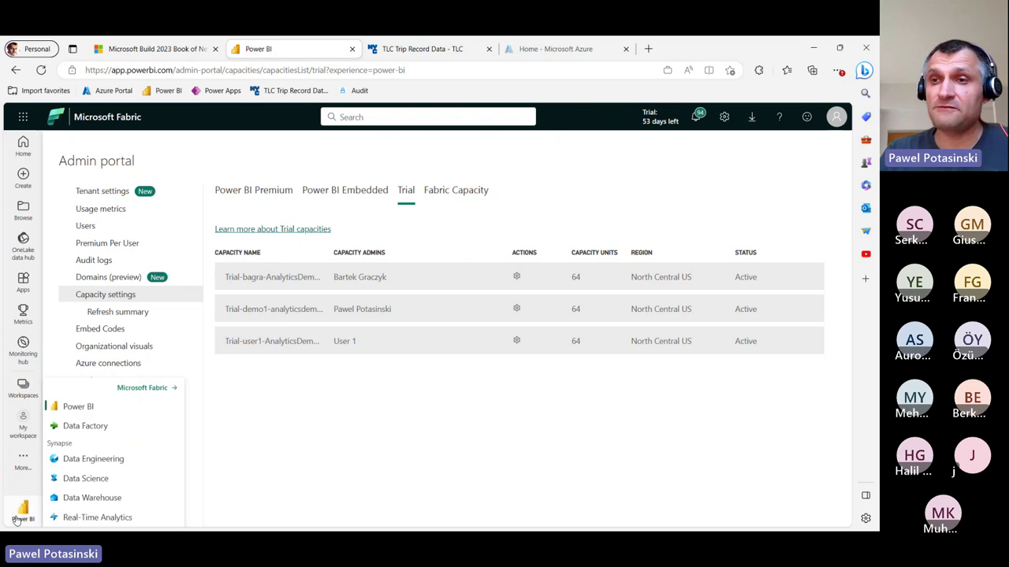
click(23, 390)
click(110, 509)
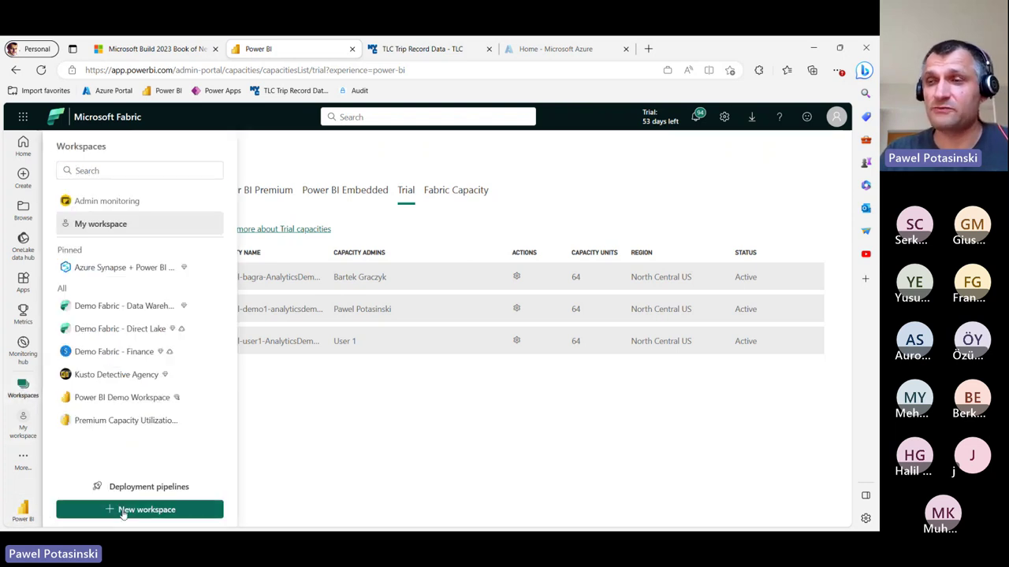
text(Demo)
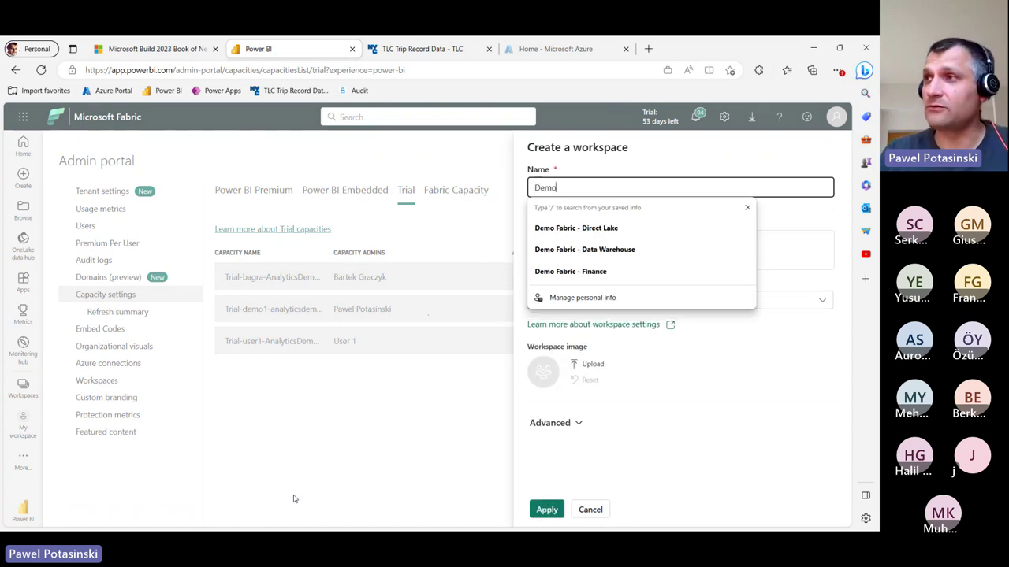
click(774, 477)
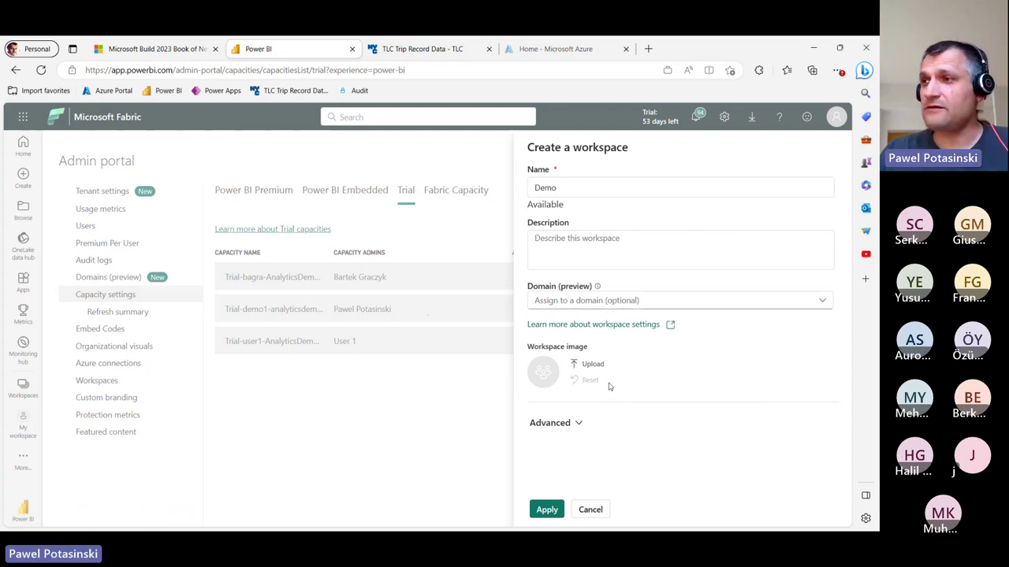
Review the advanced license modes and the domain option, keep the Trial license, and create the workspace.
click(574, 425)
scroll(672, 342, down, 3)
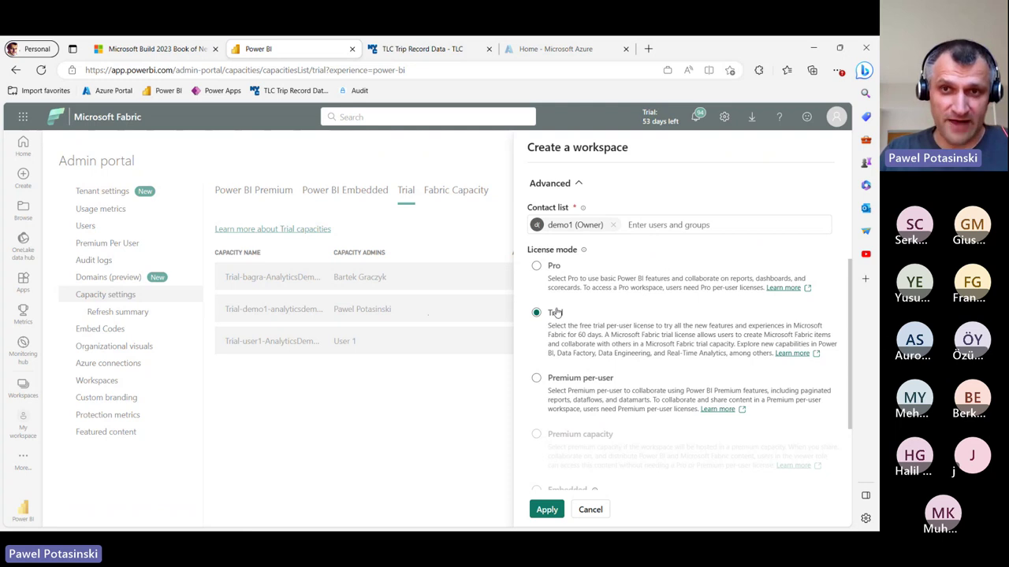
scroll(611, 331, down, 1)
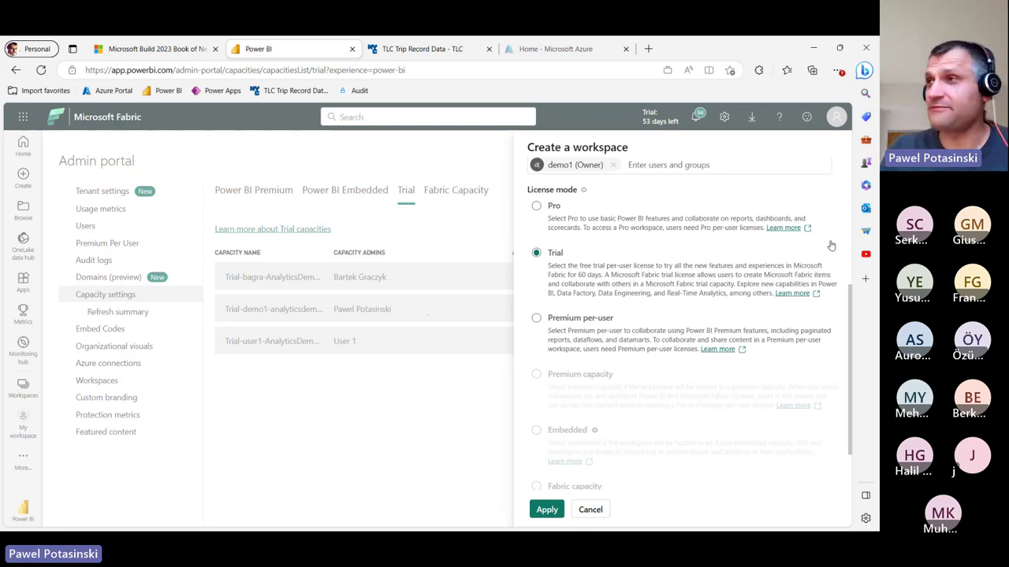
scroll(763, 234, up, 5)
scroll(764, 234, down, 5)
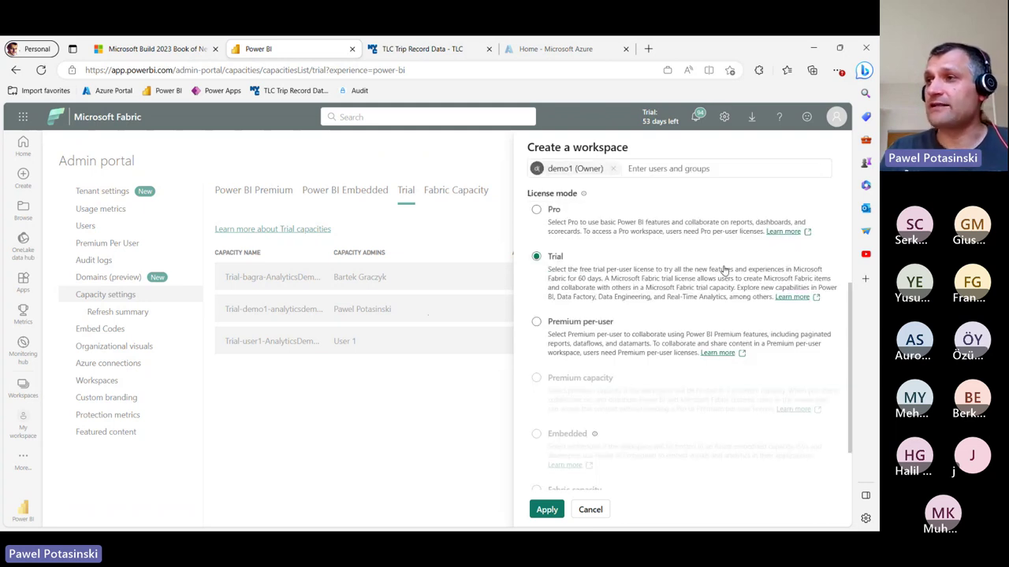
scroll(622, 265, up, 3)
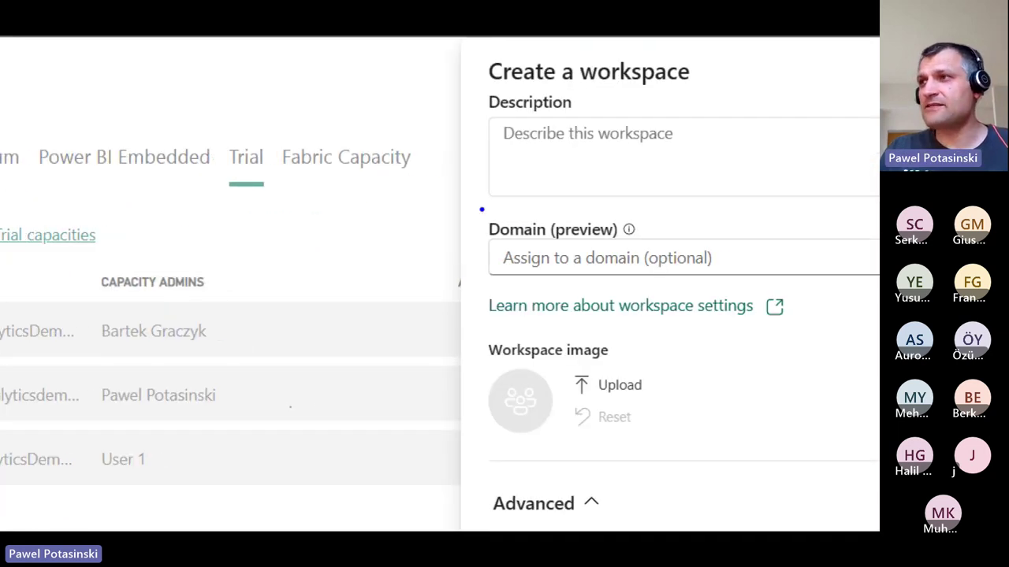
drag(479, 207, 729, 282)
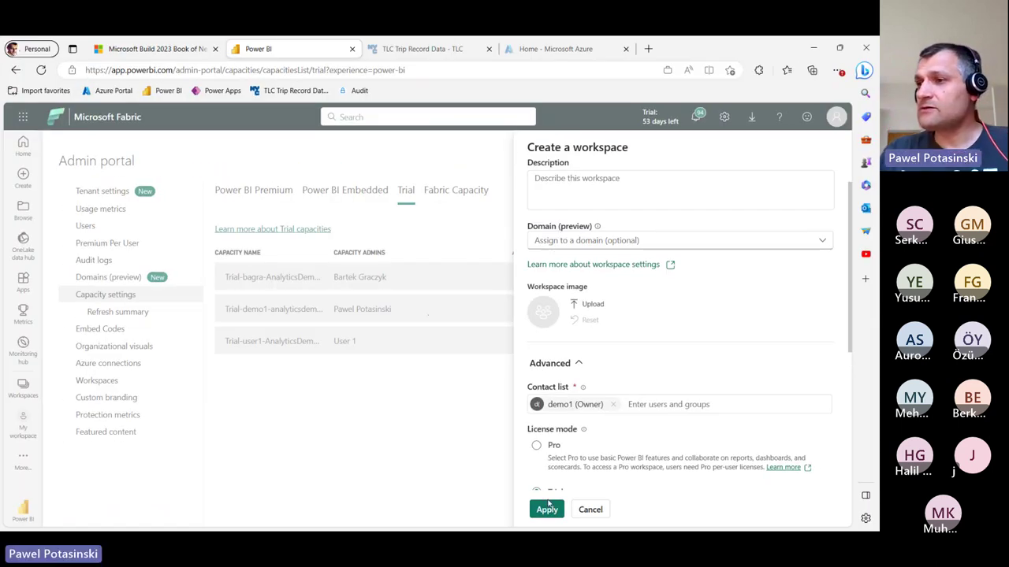
click(546, 510)
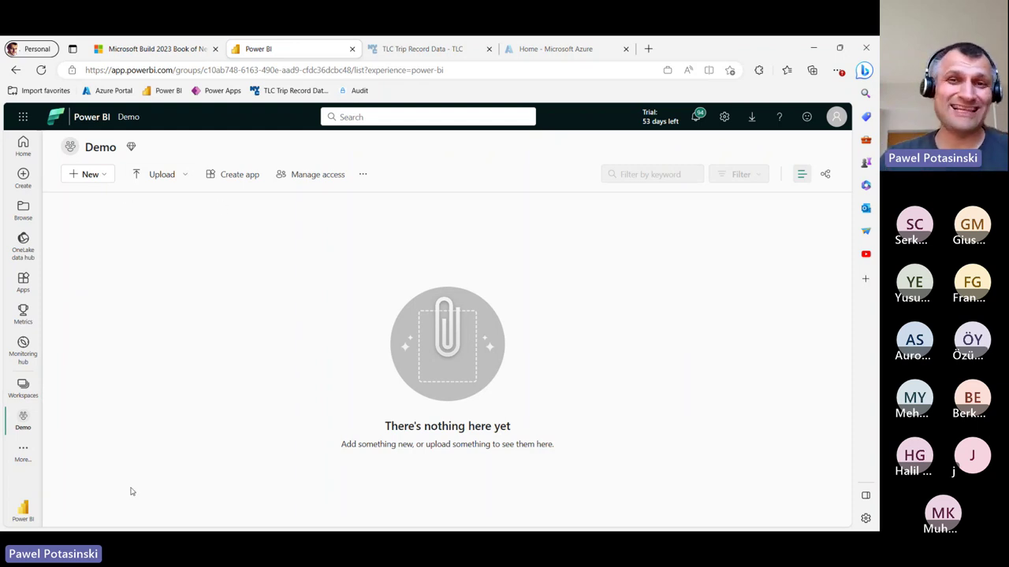
Switch to the Synapse Data Engineering experience and check which workspace new items are saved to.
click(22, 509)
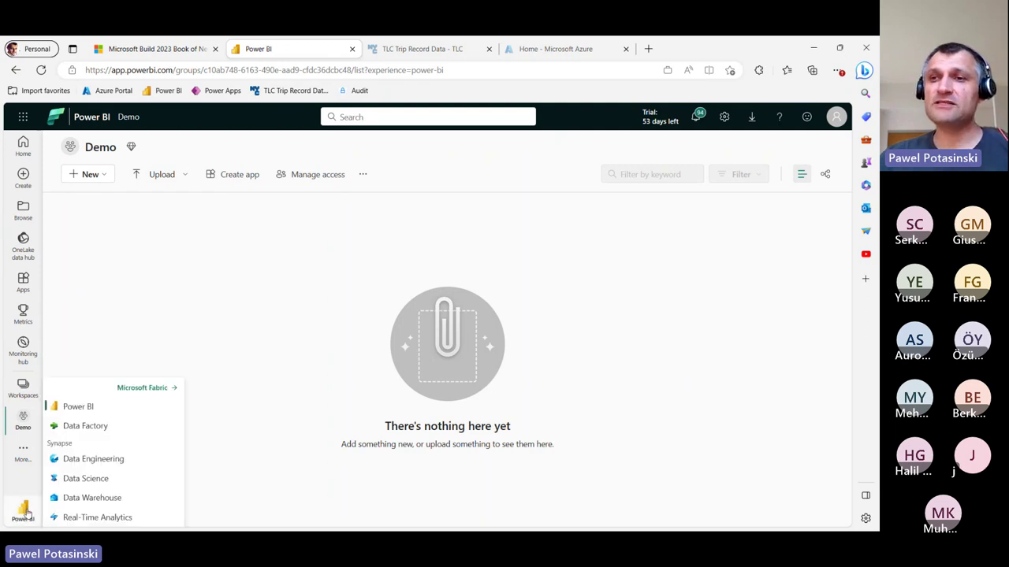
click(79, 460)
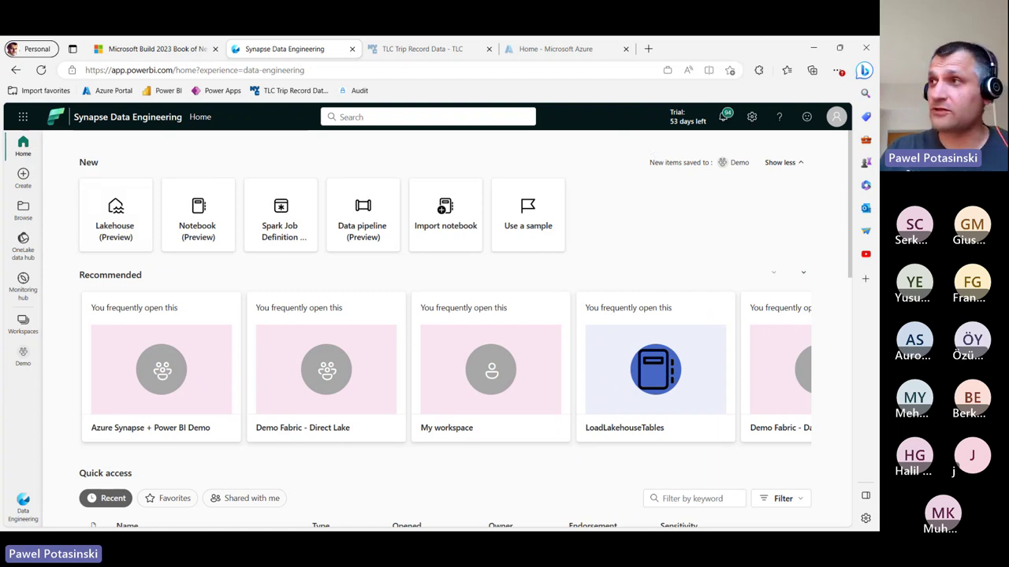
drag(640, 146, 797, 179)
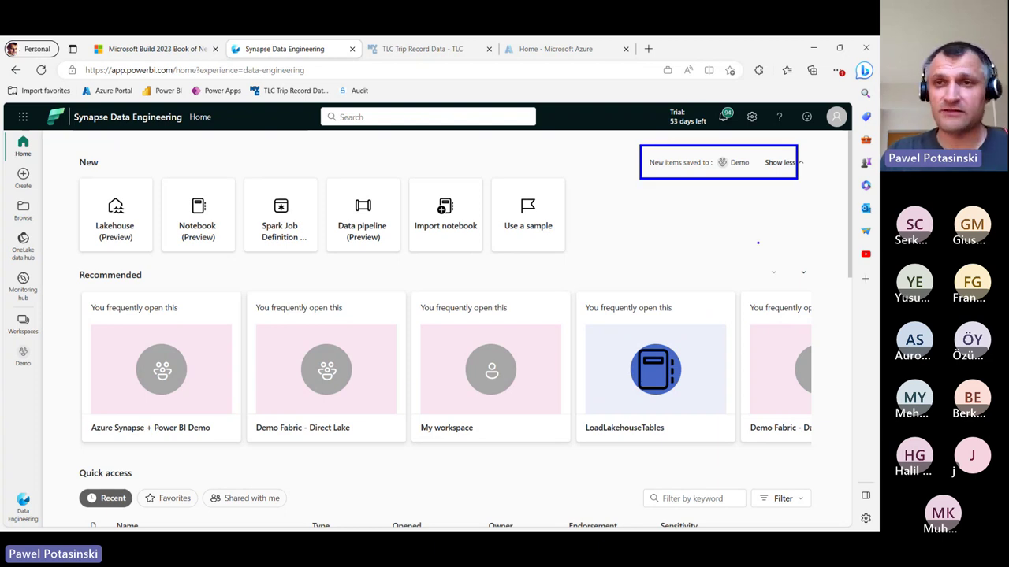
Create a new lakehouse named Lakehouse in the Demo workspace.
key(Escape)
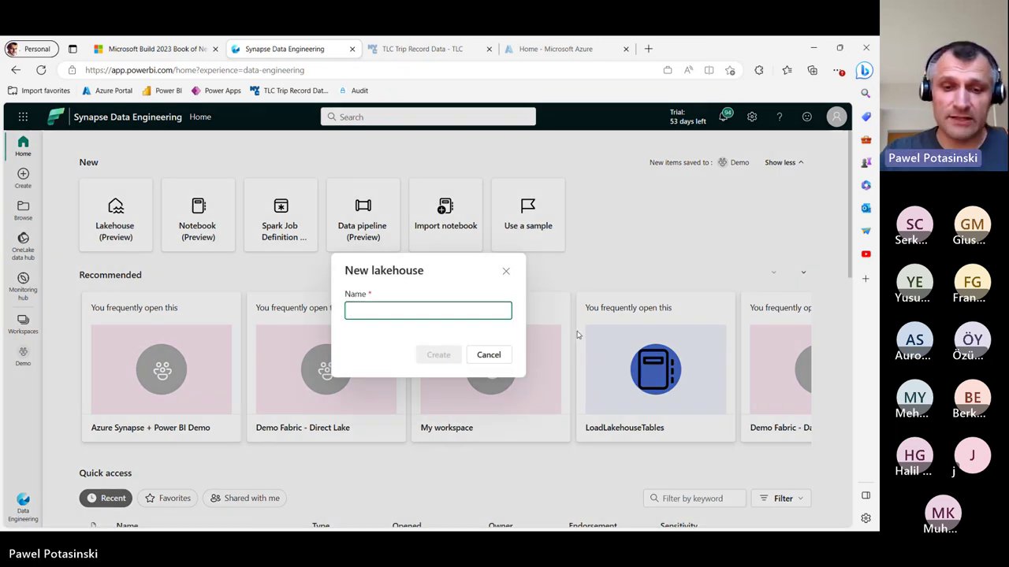
text(Lakehouse)
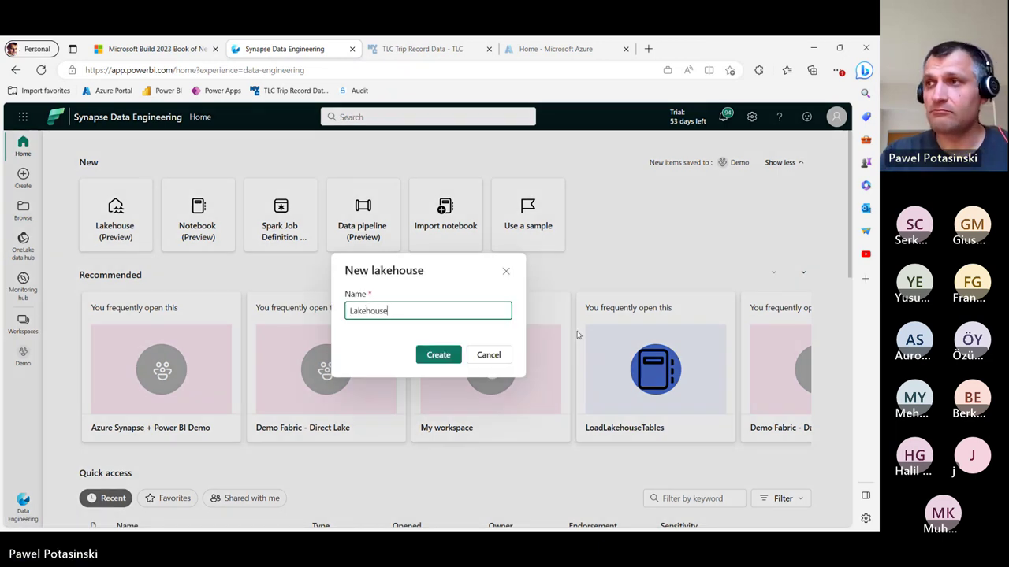
key(Return)
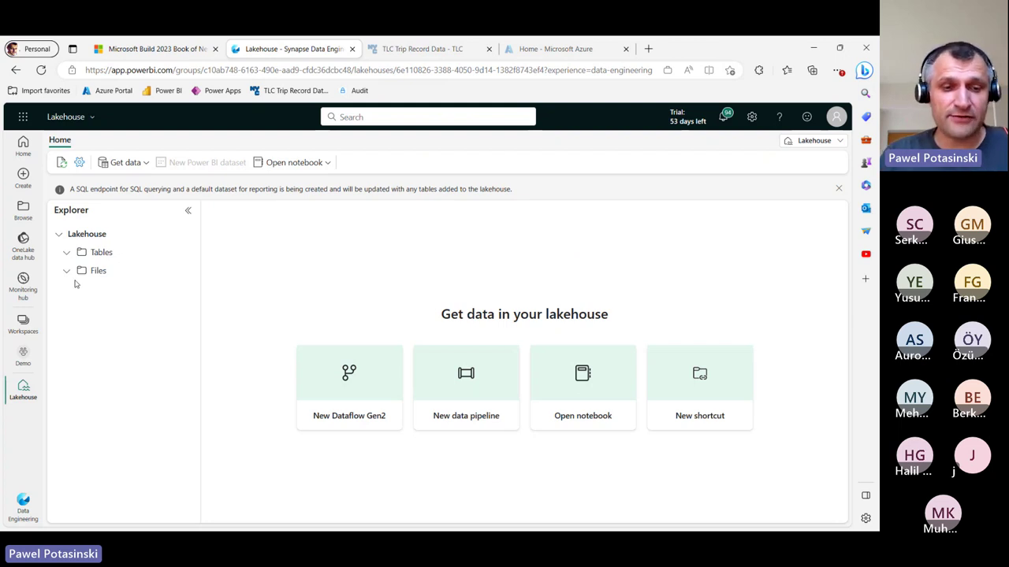
drag(56, 258, 131, 281)
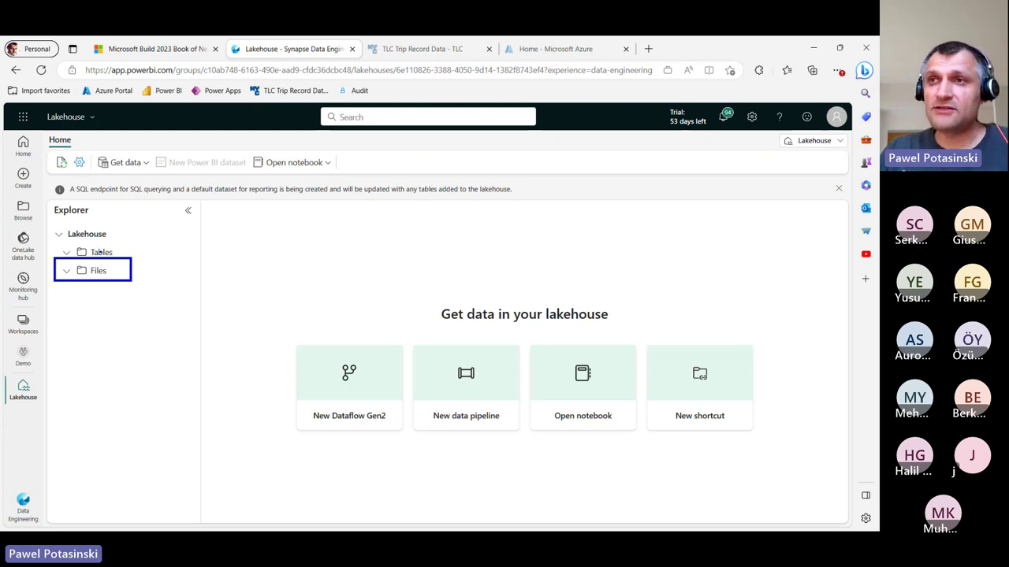
drag(52, 242, 134, 259)
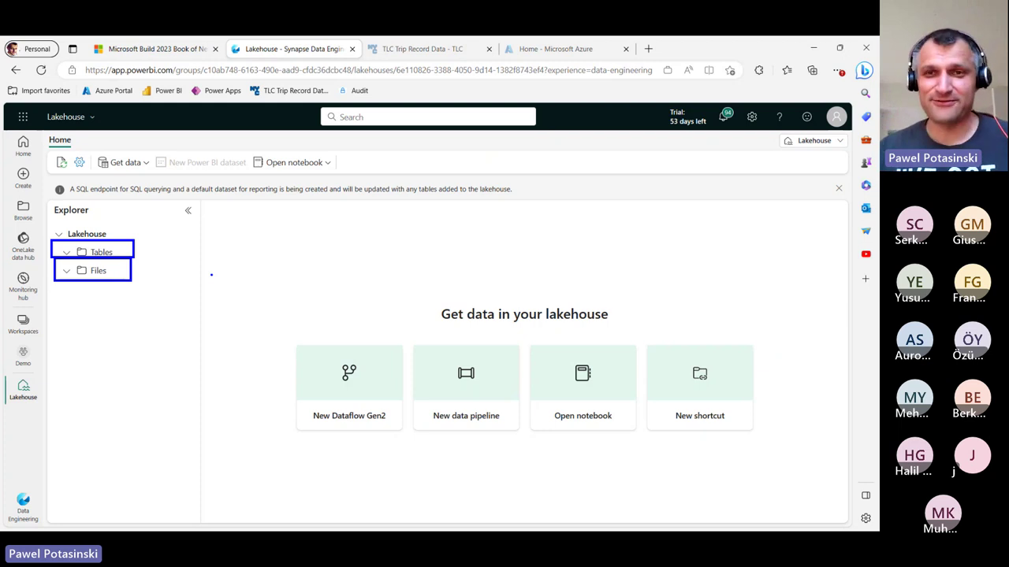
key(Escape)
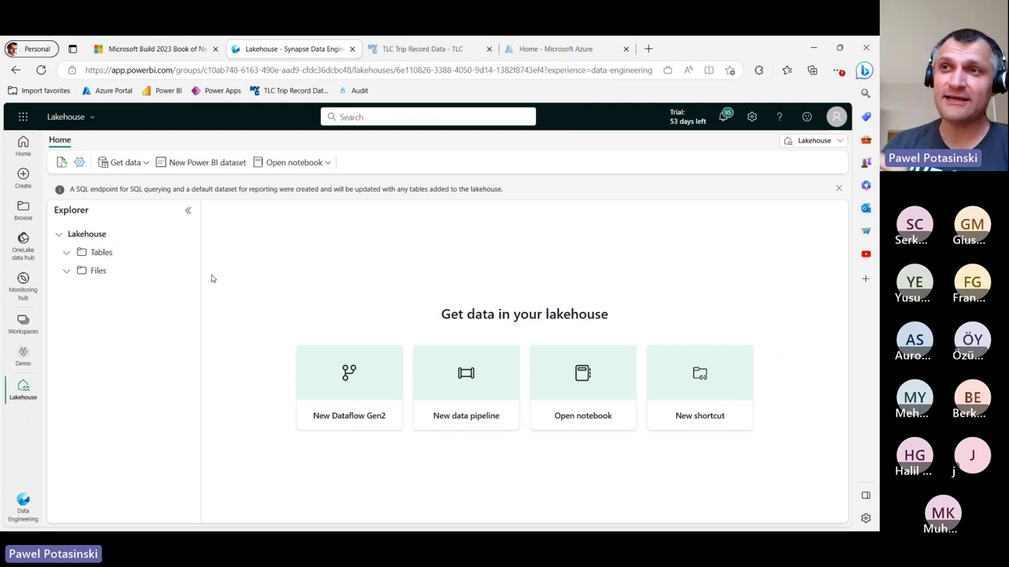
Create a subfolder named Trip in the lakehouse's Files folder.
click(63, 273)
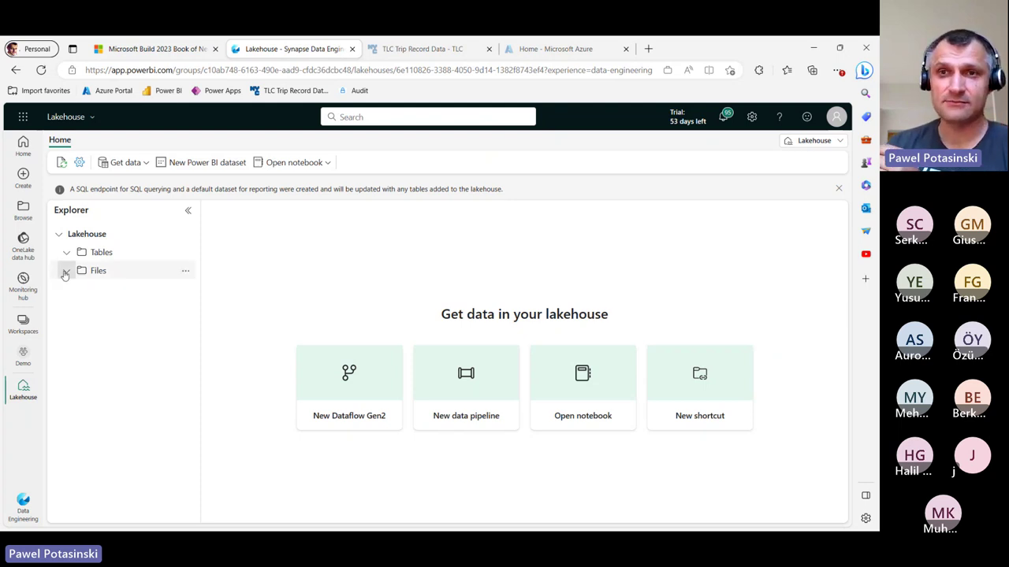
click(186, 272)
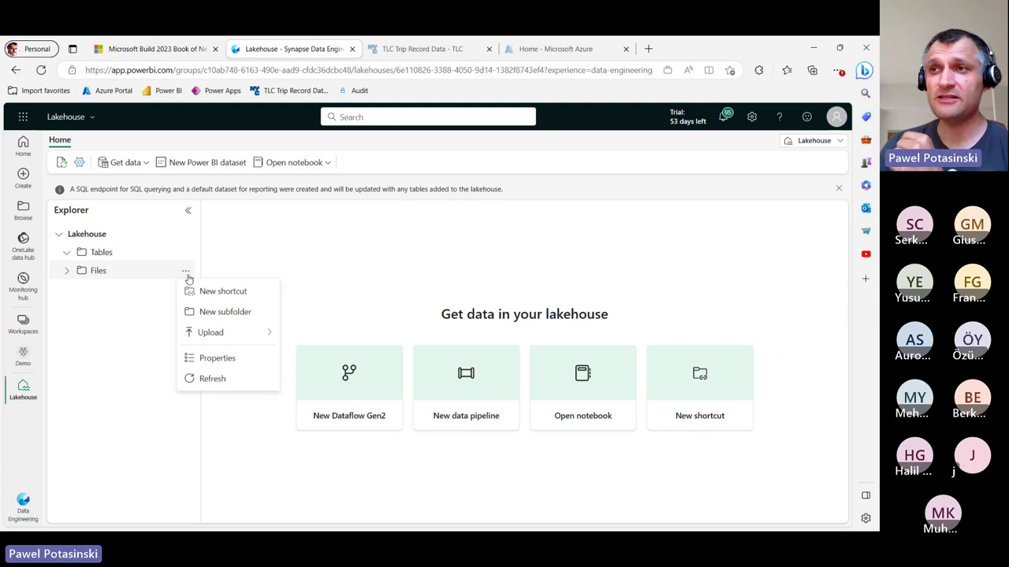
click(203, 313)
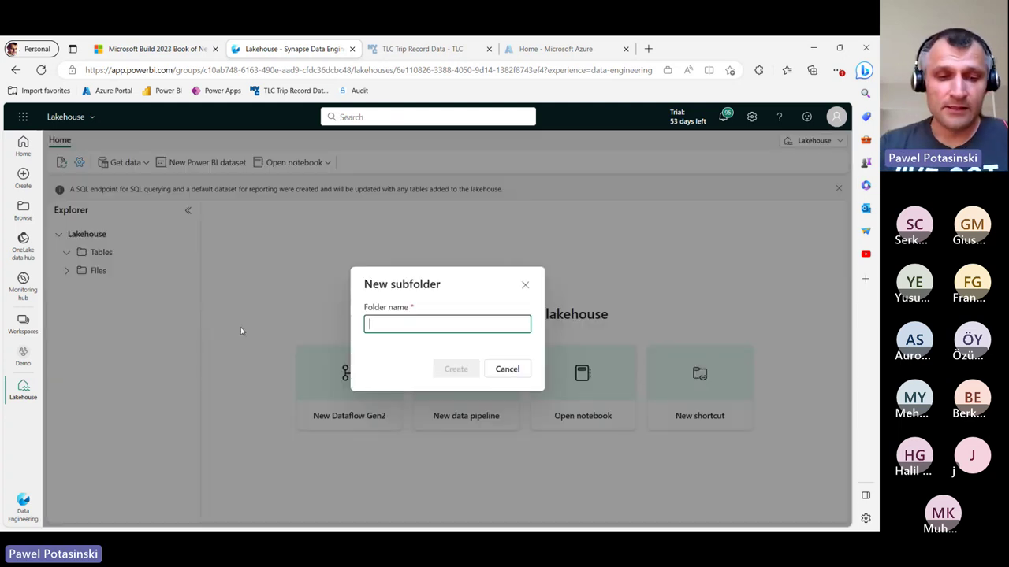
text(Trip)
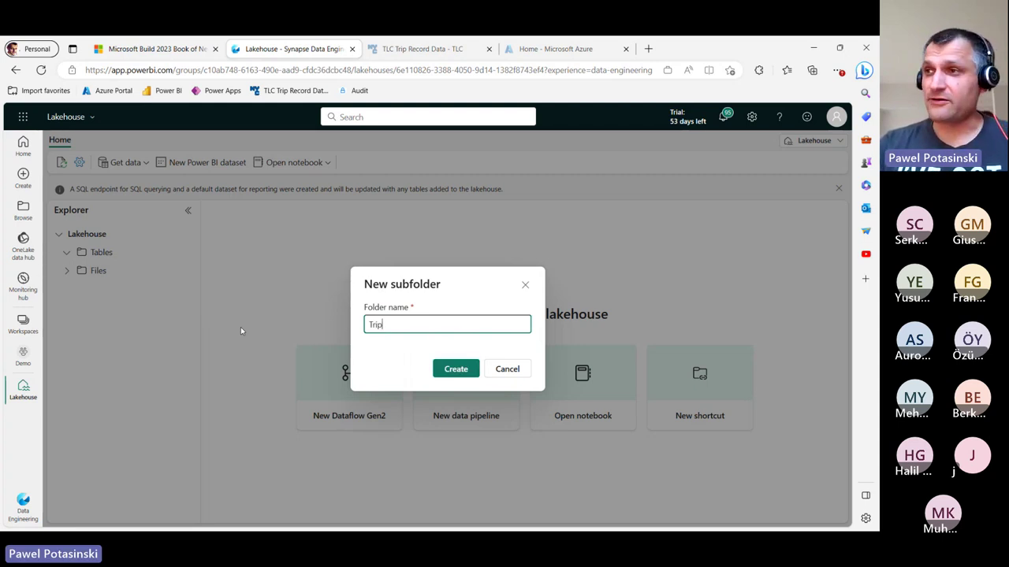
key(Return)
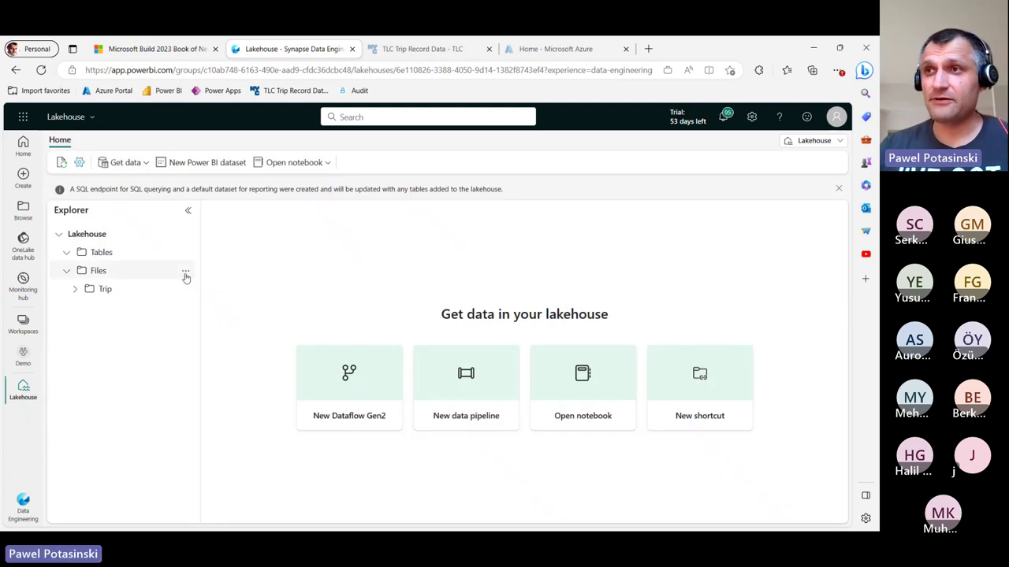
Add a second subfolder named PaymentType to the lakehouse's Files folder.
click(185, 270)
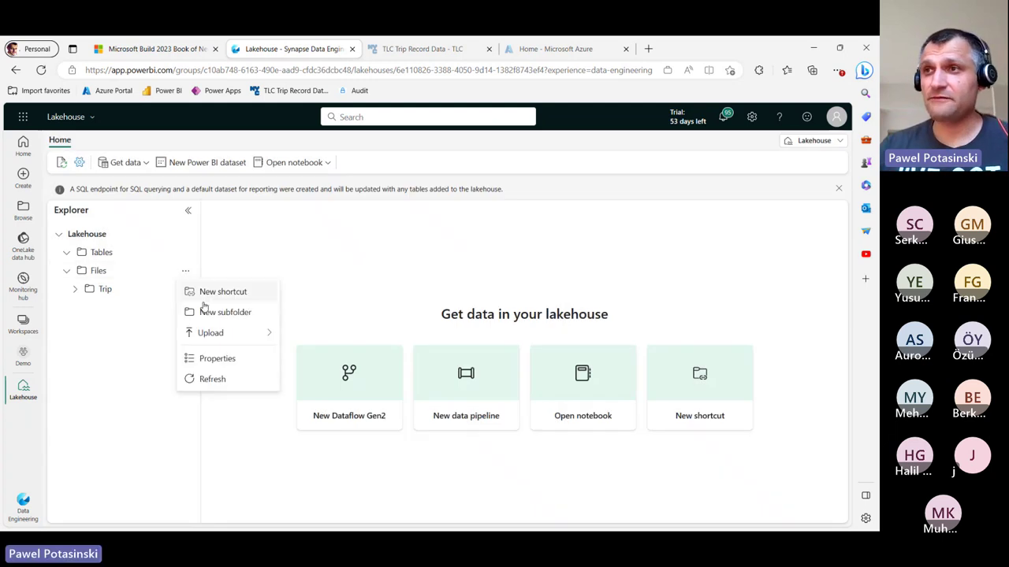
click(206, 312)
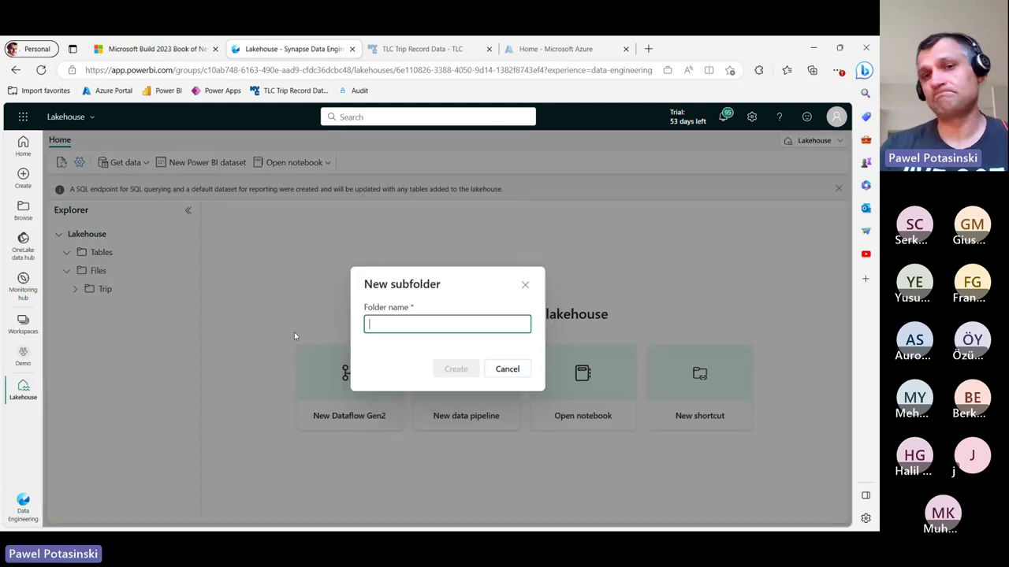
text(Payment)
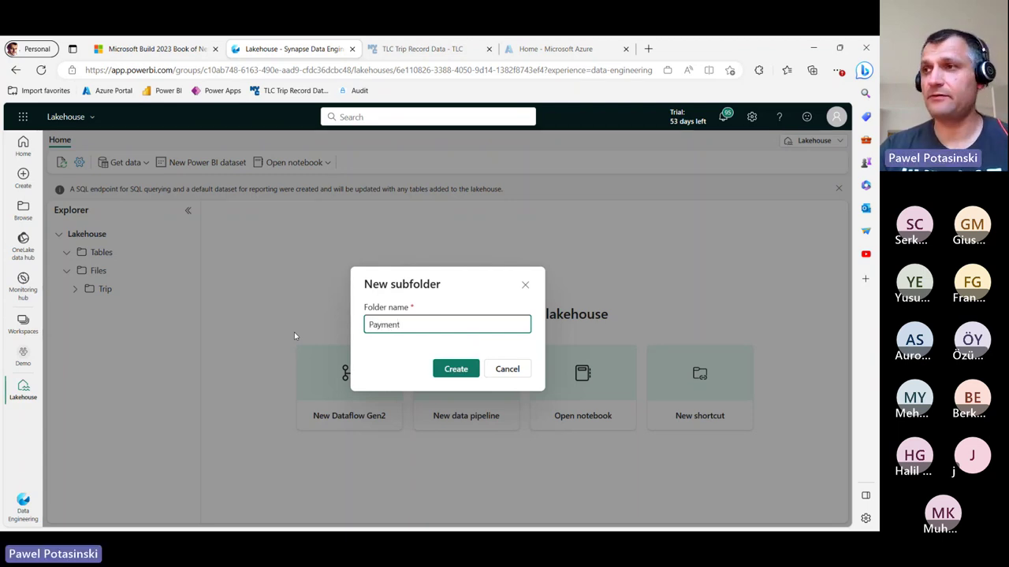
text(Type)
key(Return)
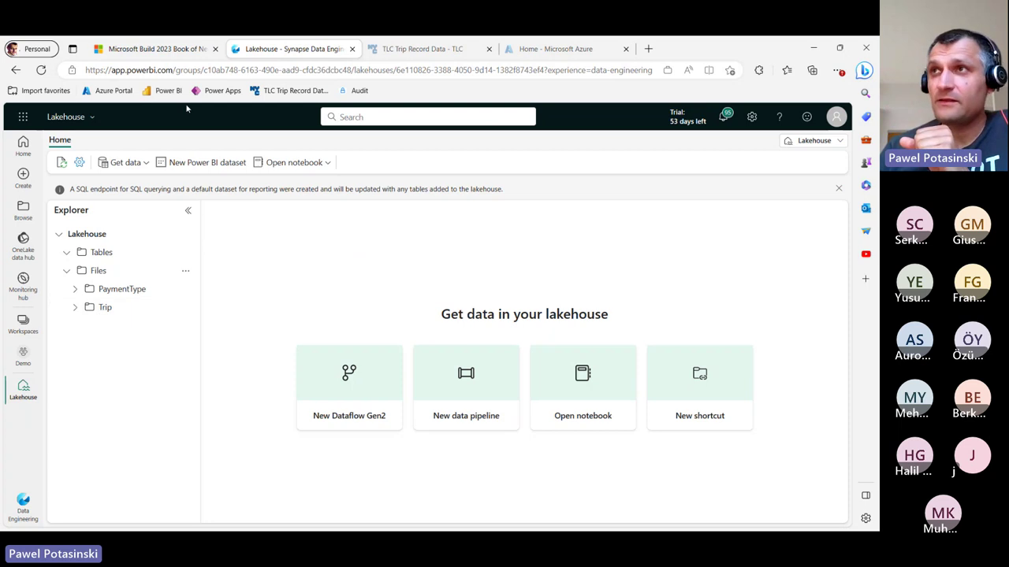
Copy the link to the January 2023 Yellow Taxi Trip Records Parquet file from the TLC Trip Record Data page.
click(403, 52)
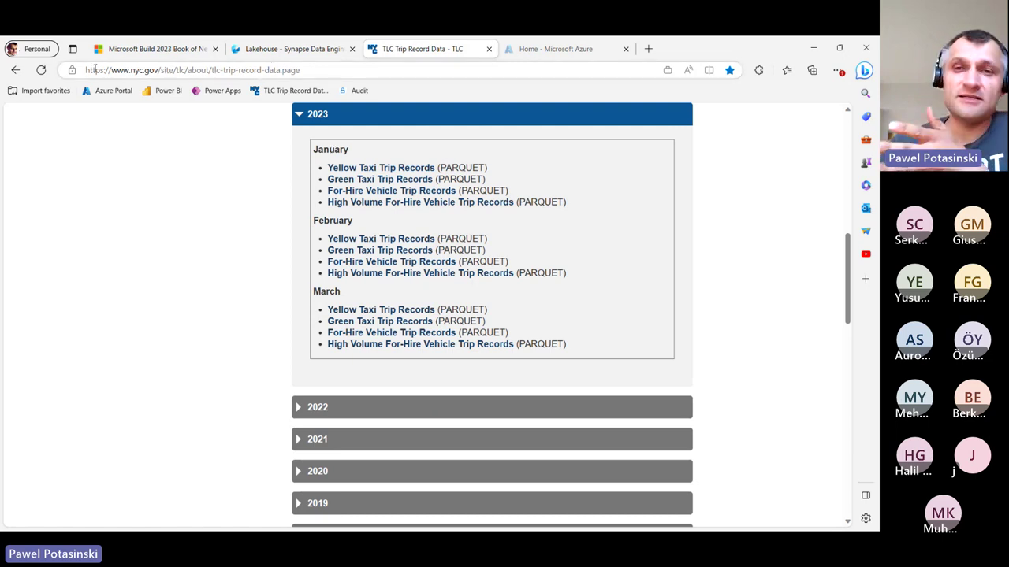
drag(336, 169, 340, 173)
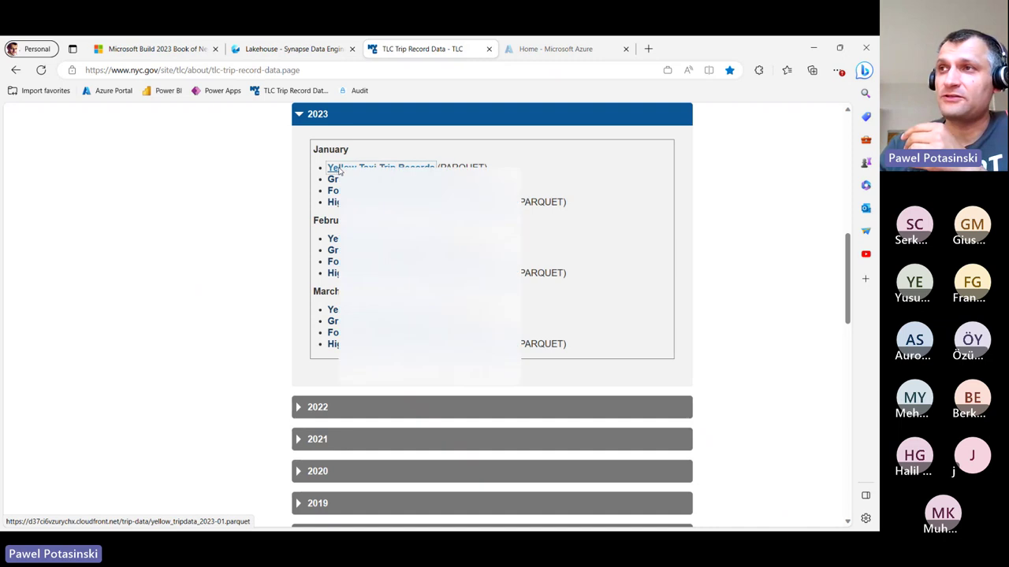
right_click(339, 171)
click(372, 292)
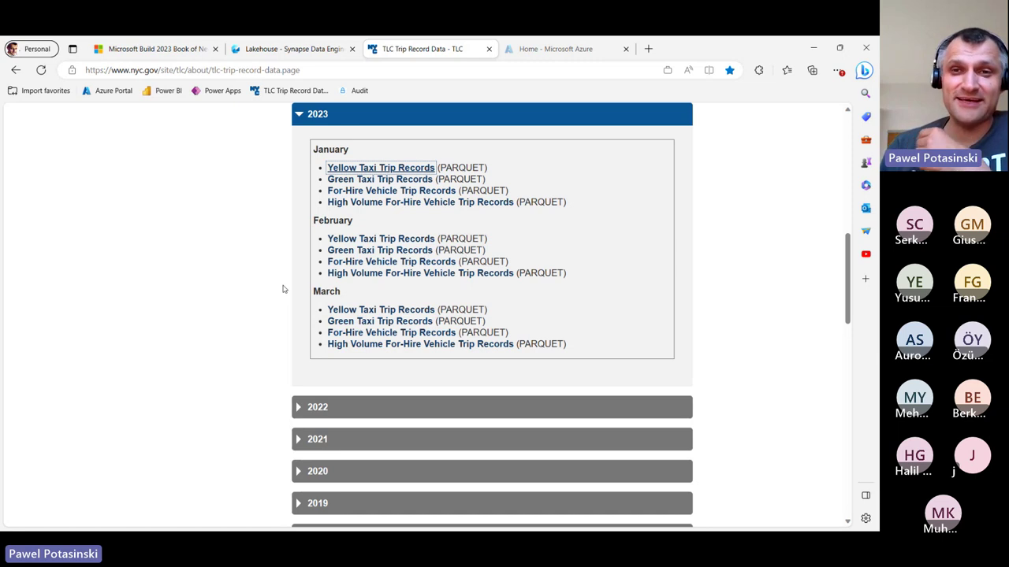
Return to the lakehouse and create a new data pipeline named IngestTrip for getting data.
click(252, 52)
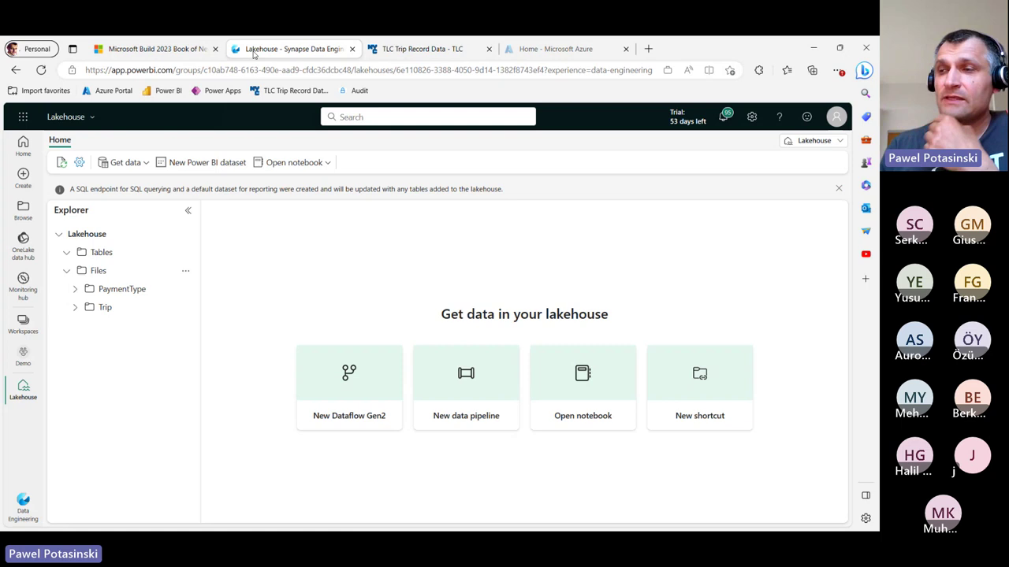
click(143, 164)
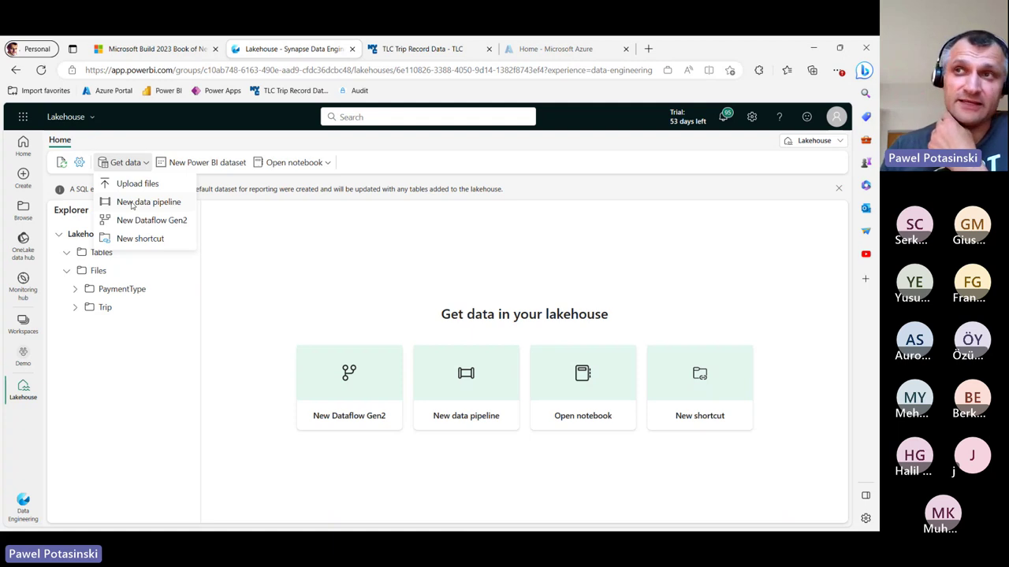
click(133, 203)
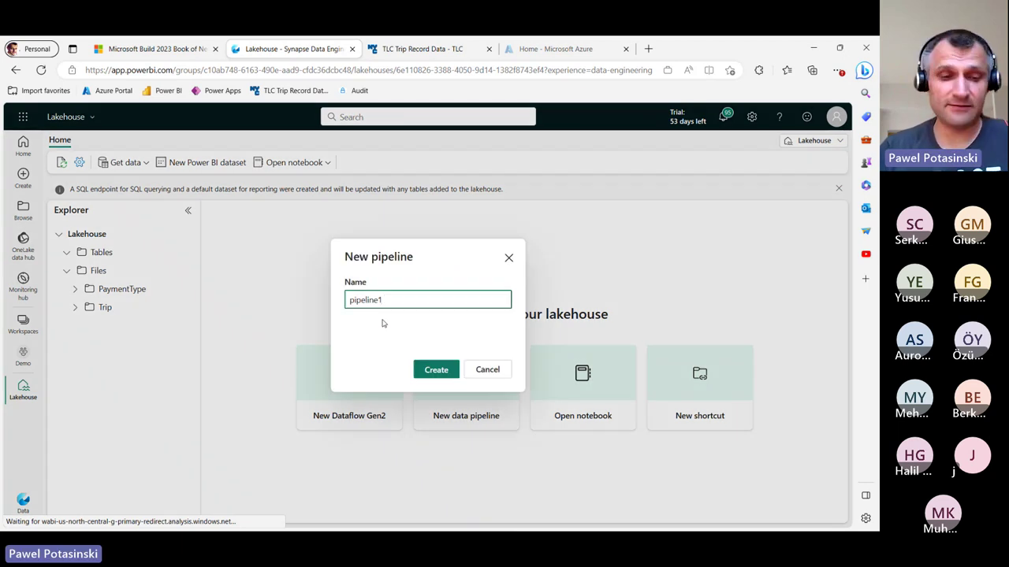
key(ctrl+a)
text(Inges)
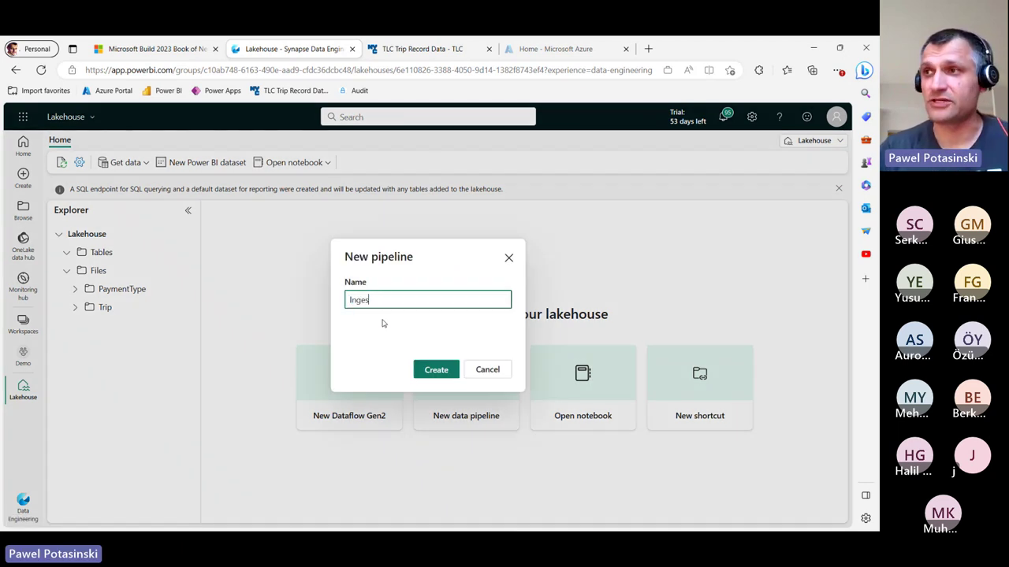
text(t)
key(BackSpace)
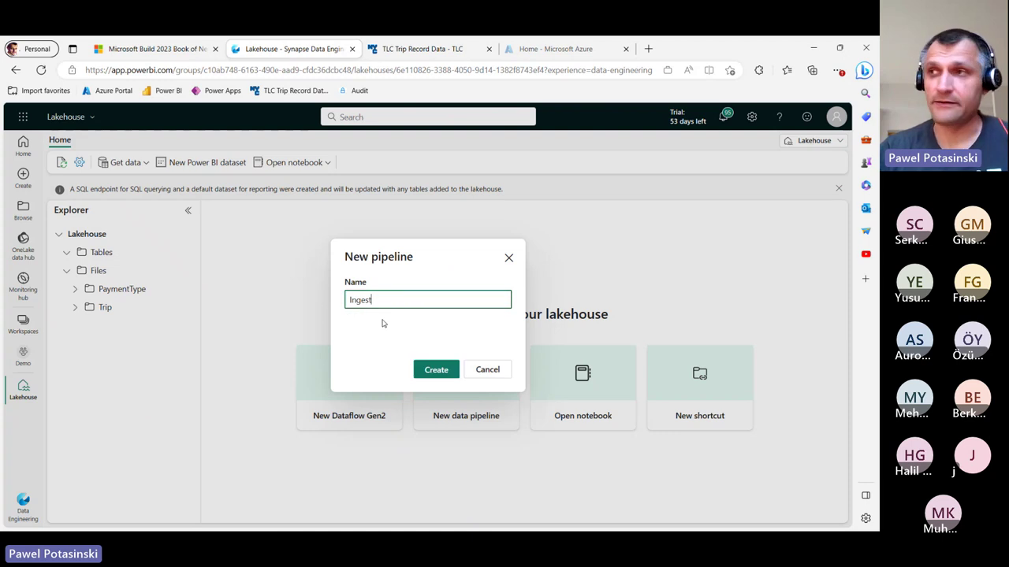
text(Trip)
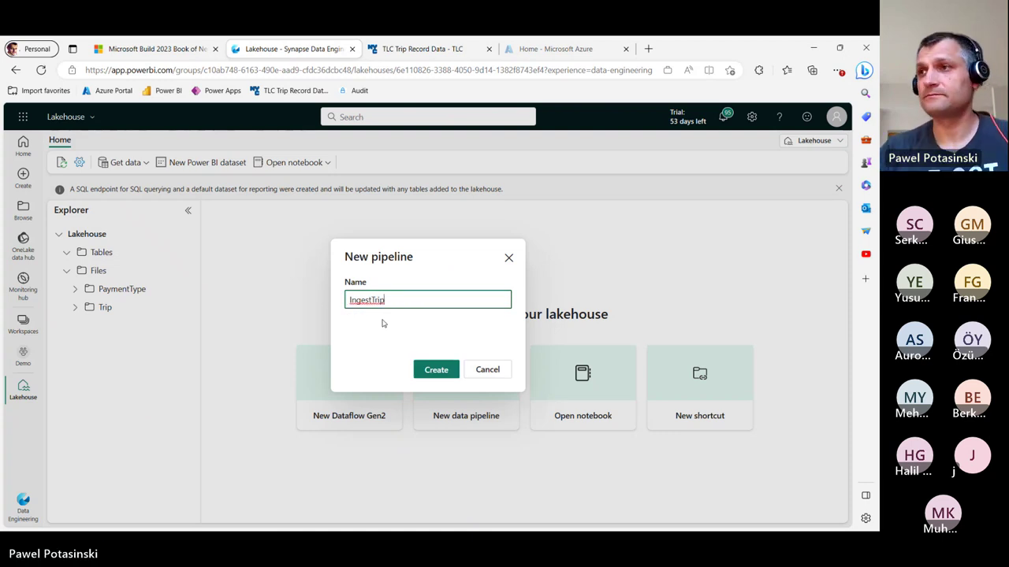
click(448, 380)
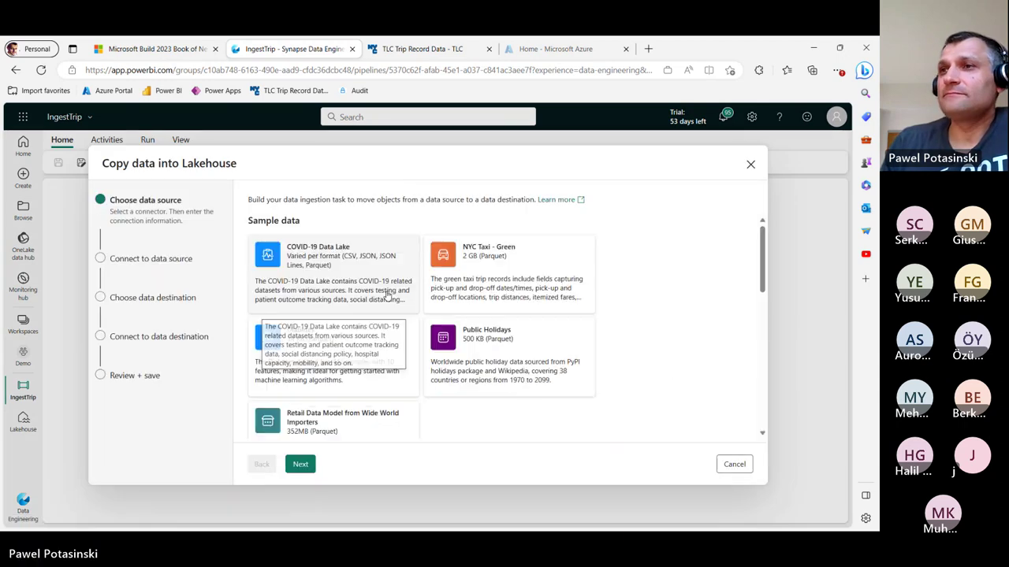
Choose HTTP as the data source for copying data into the lakehouse.
scroll(624, 270, down, 10)
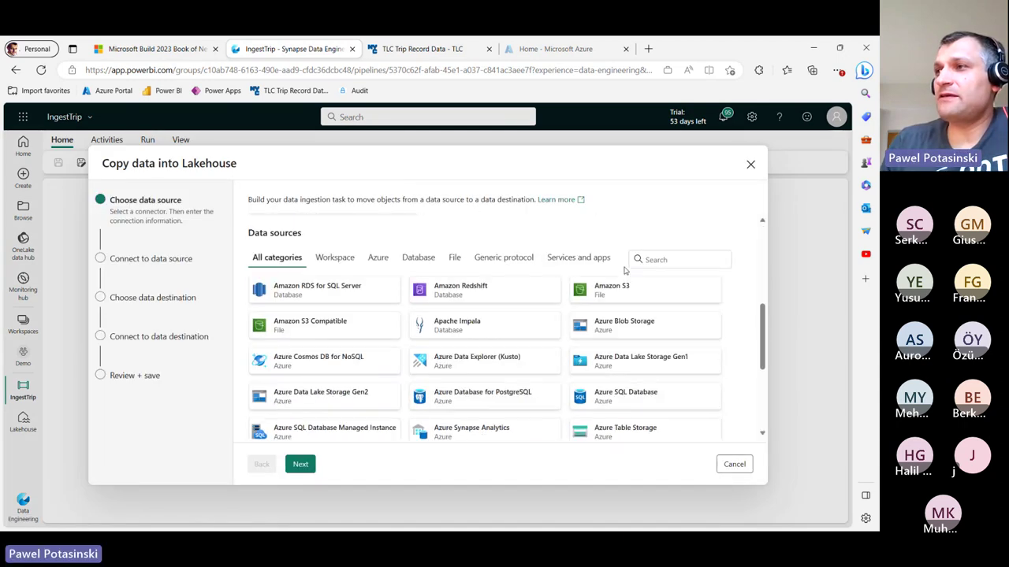
scroll(624, 271, down, 1)
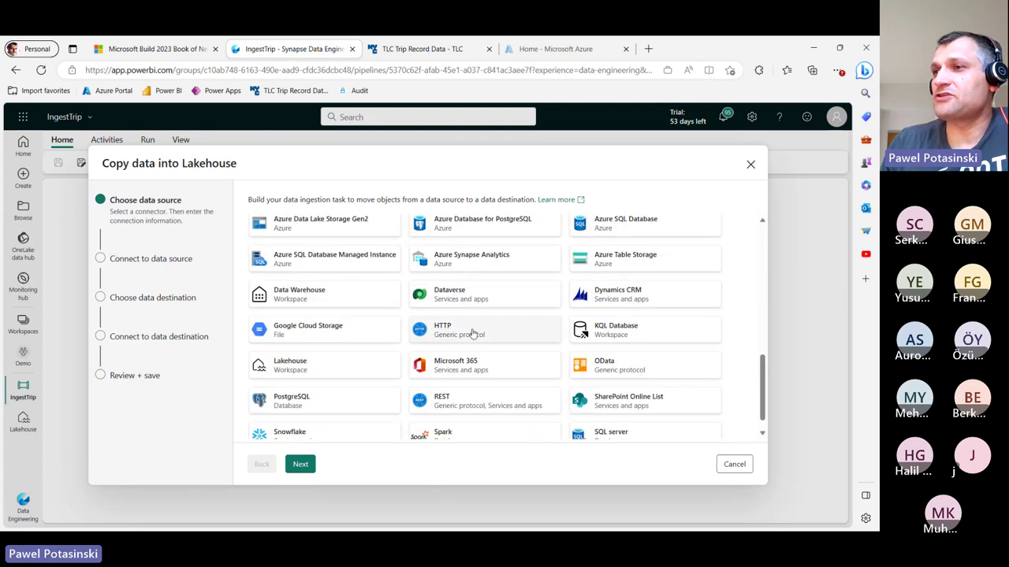
click(301, 464)
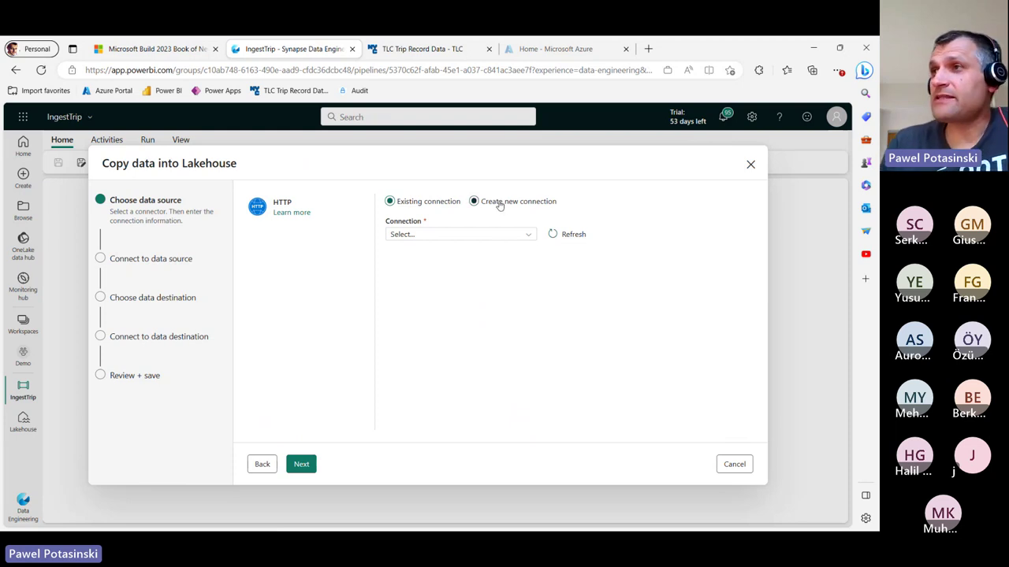
click(474, 201)
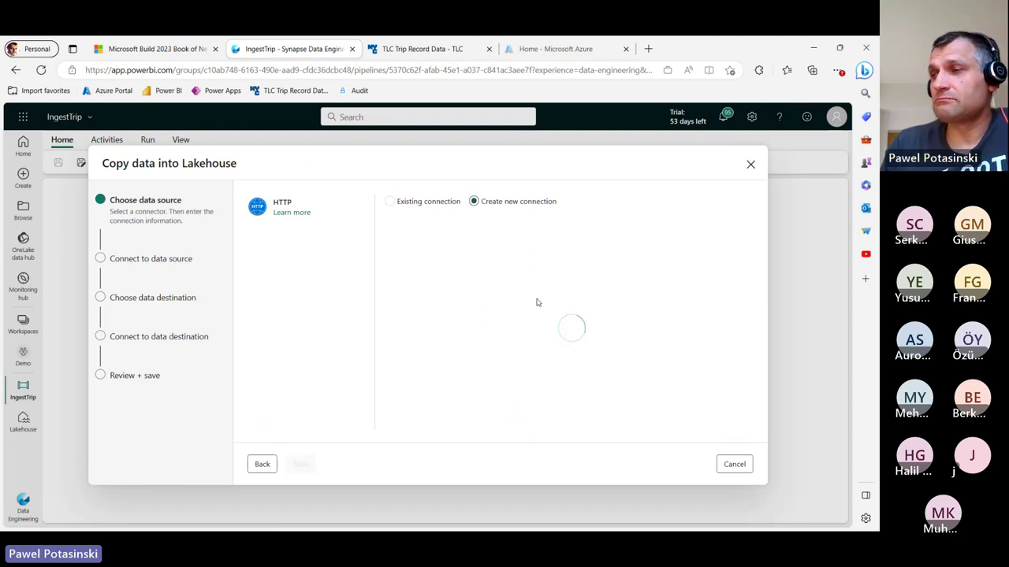
click(390, 252)
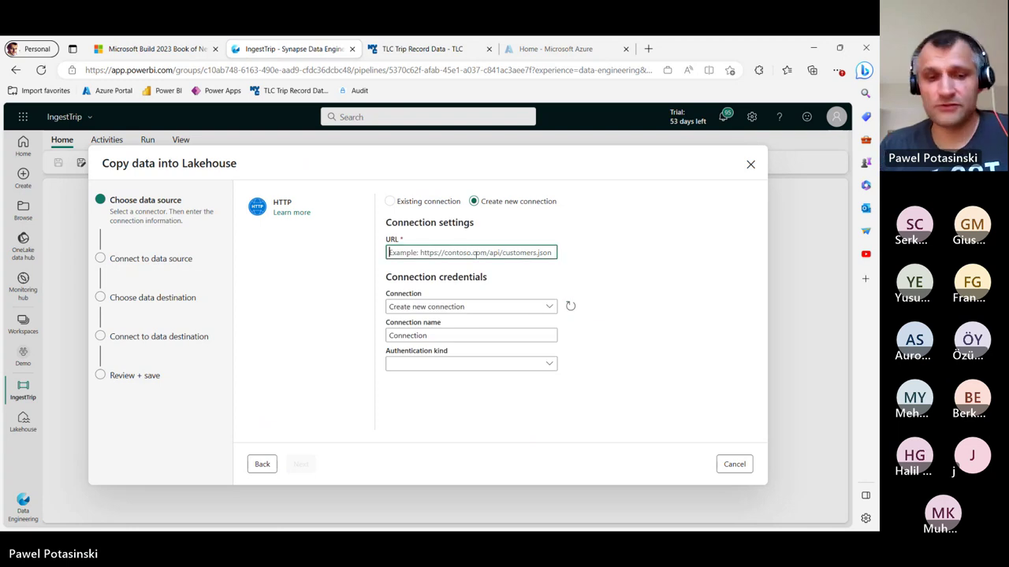
text(https://d37ci6vzurychx.cloudfront.net/trip-data/yellow_tripdata_2023-01.parquet)
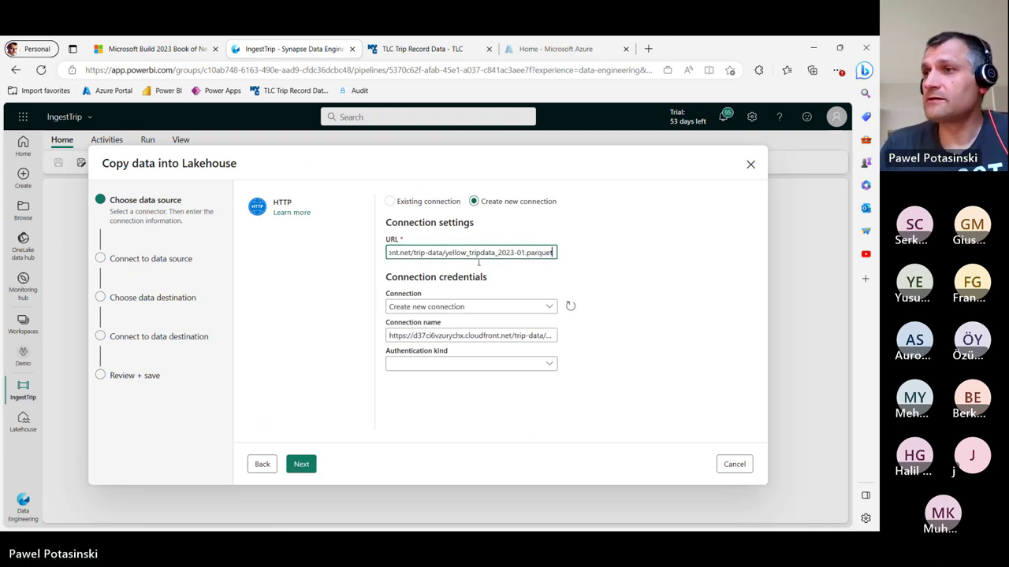
click(314, 468)
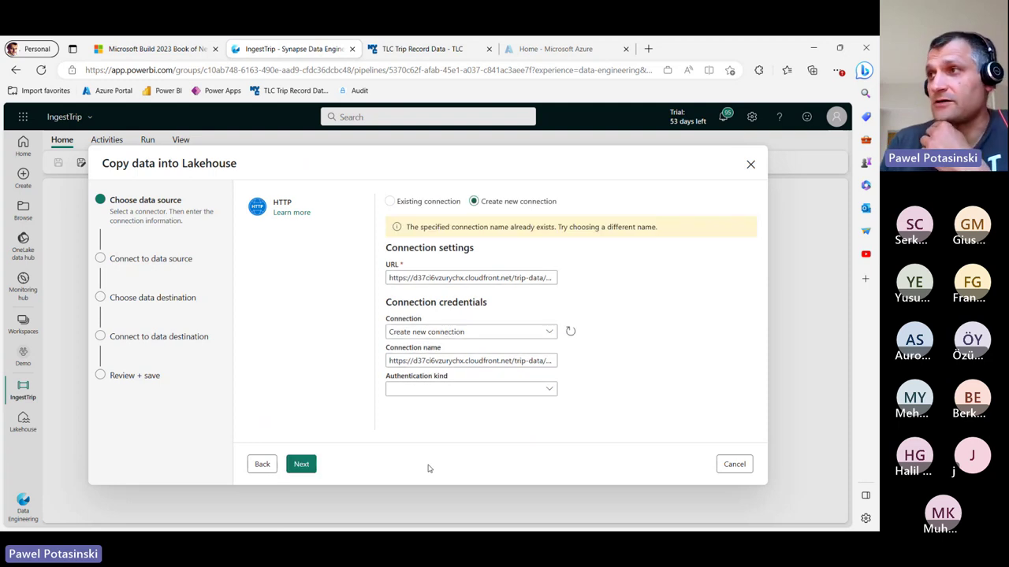
Name the new HTTP connection TripFile and continue to the source request settings.
click(479, 337)
click(479, 337)
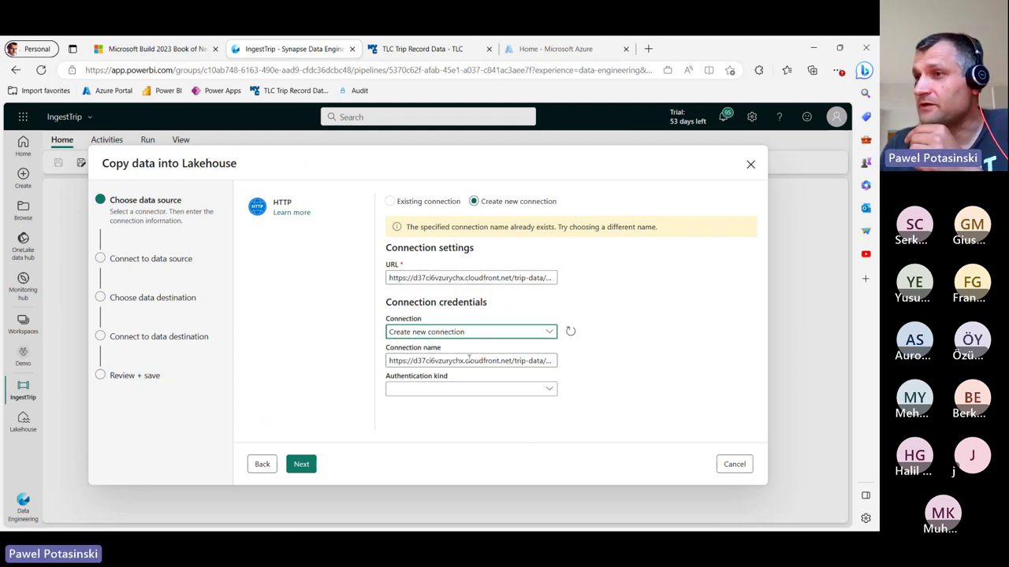
click(431, 361)
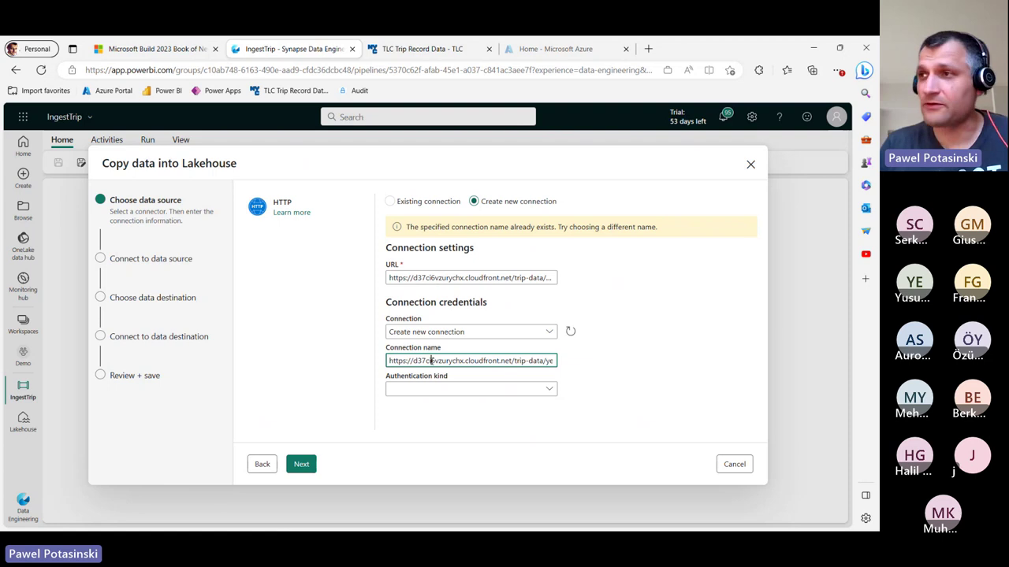
key(ctrl+a)
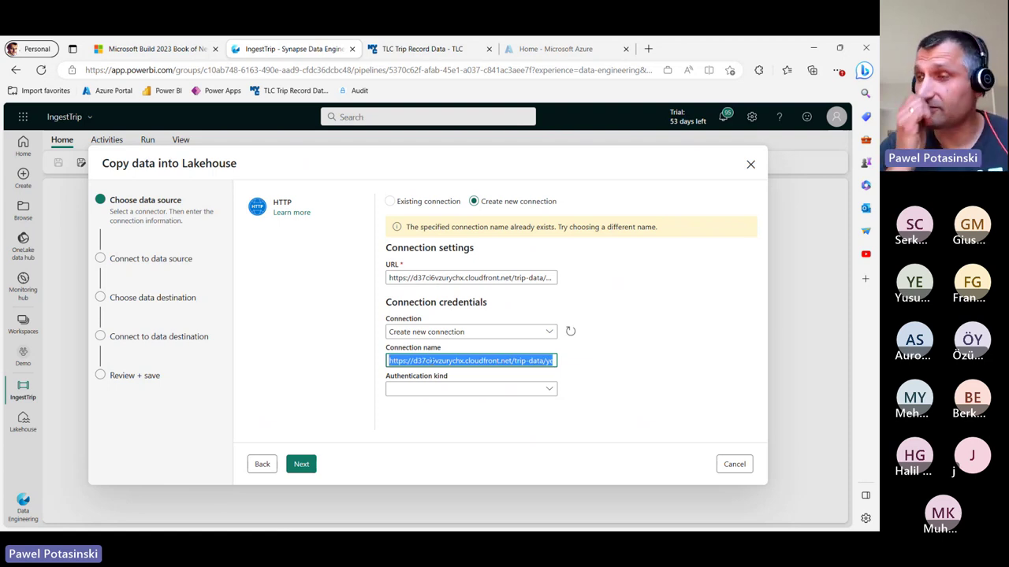
text(Trip)
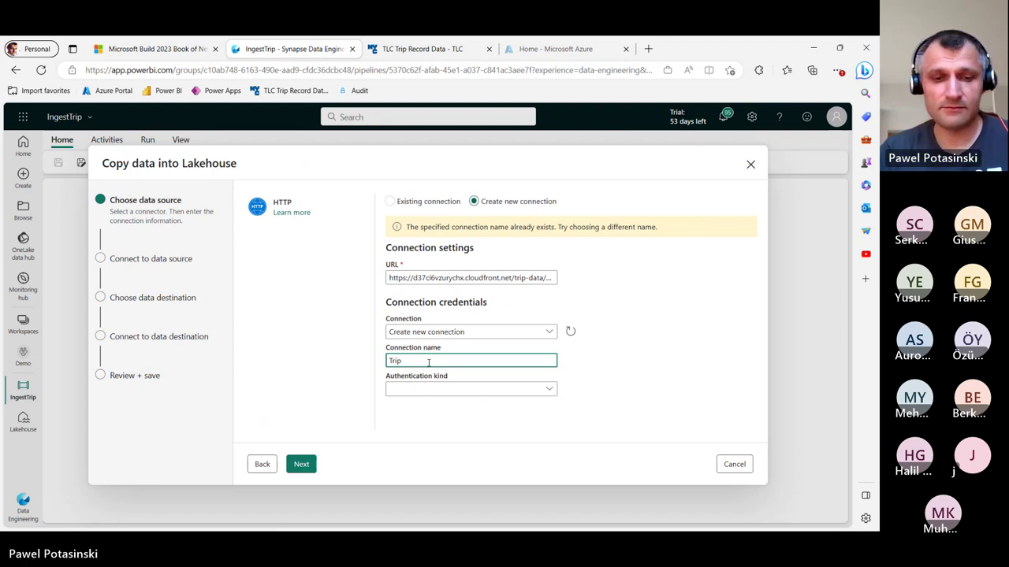
text(File)
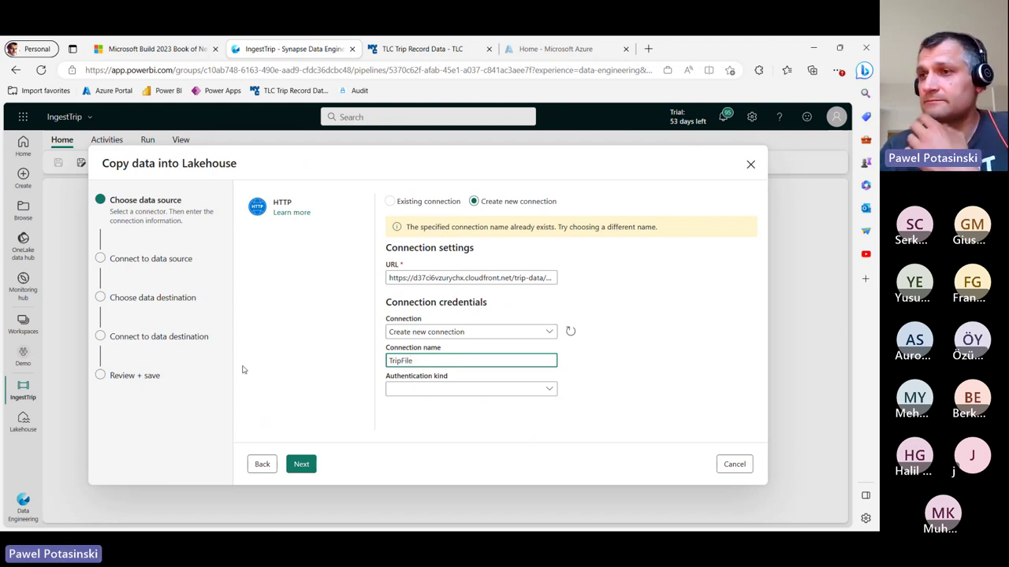
click(301, 464)
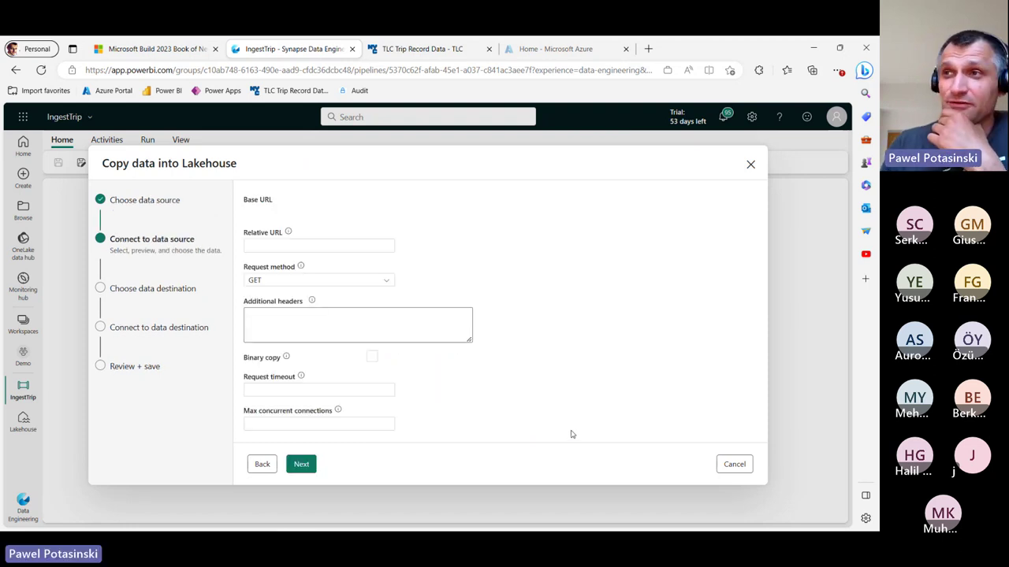
Accept the default request settings, set the source file format to Parquet, and briefly open the data preview before continuing.
click(301, 466)
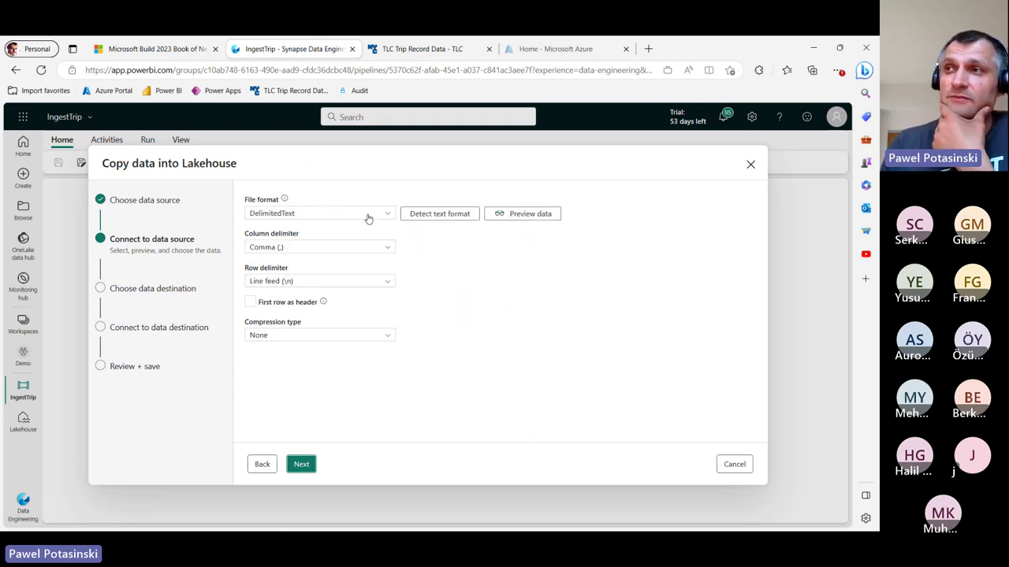
click(368, 218)
click(272, 344)
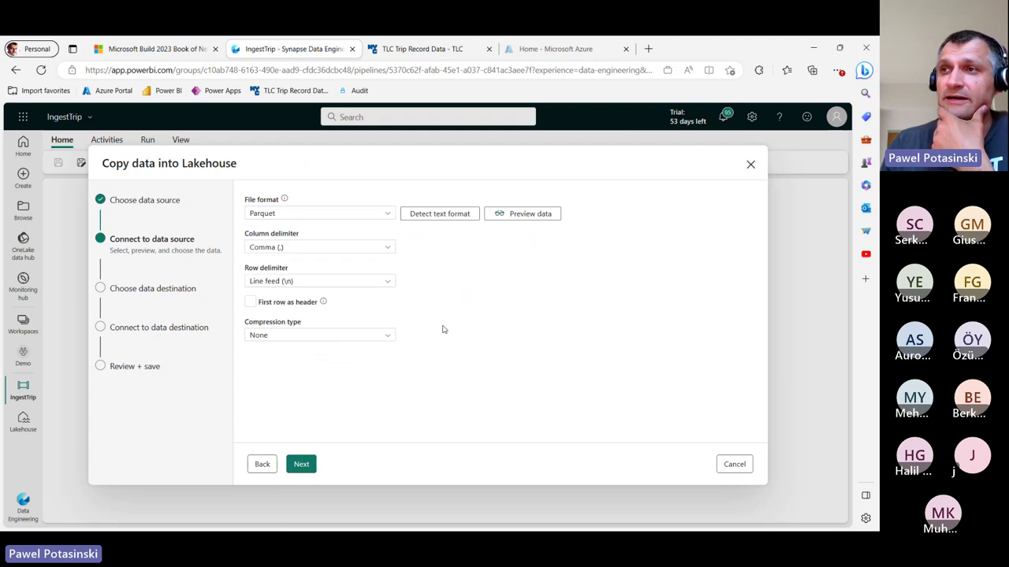
click(434, 214)
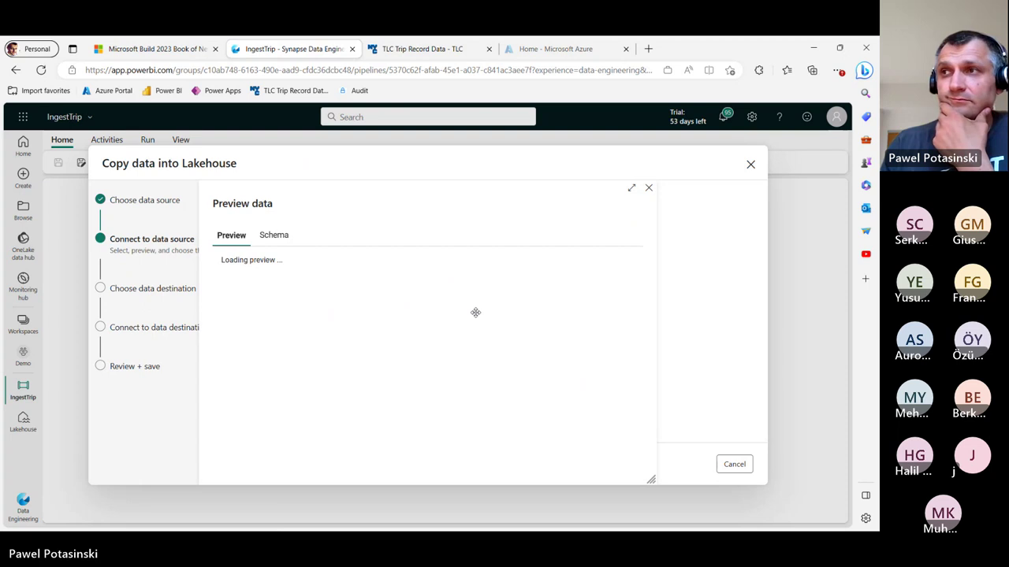
click(648, 190)
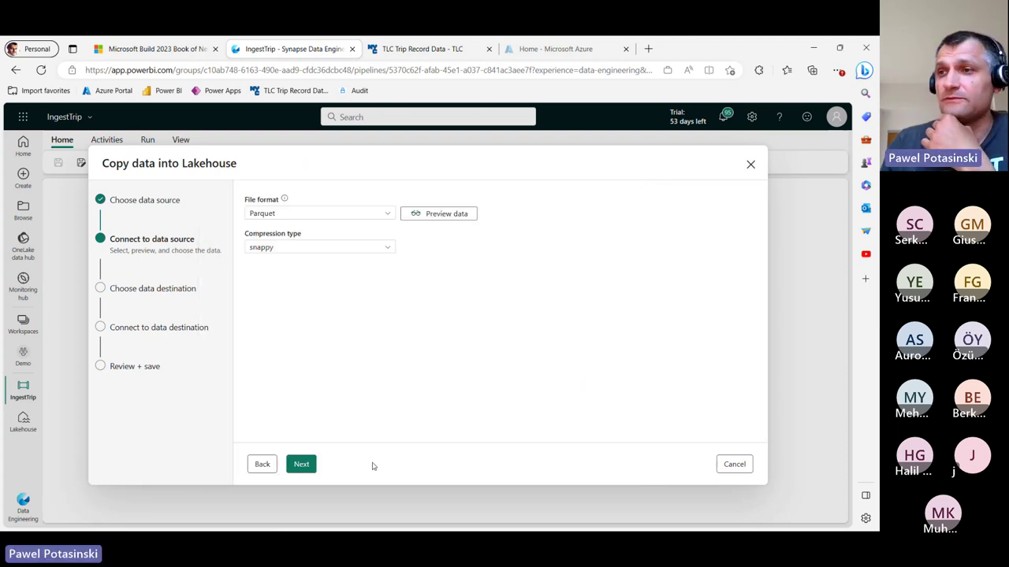
click(299, 464)
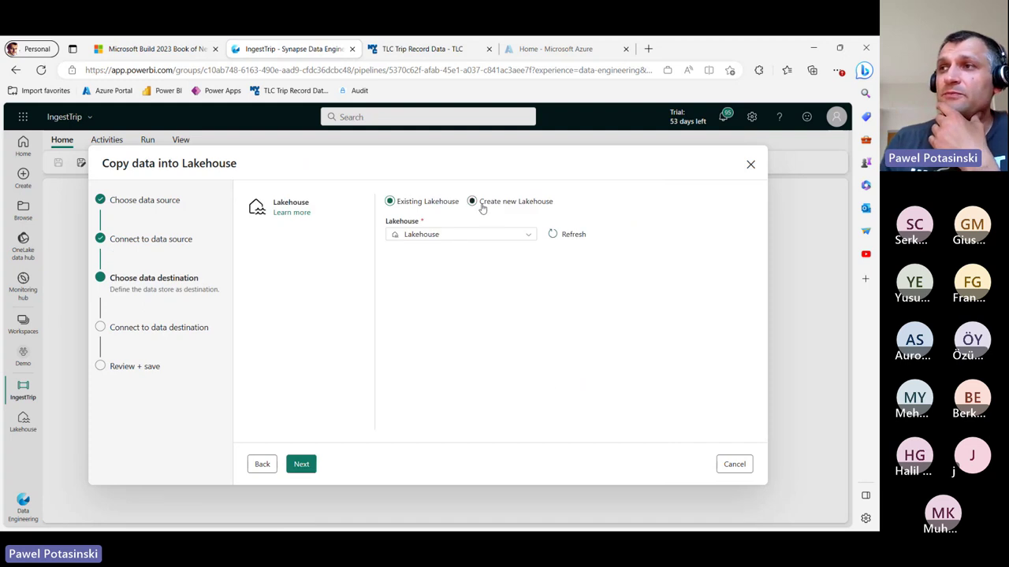
Keep the existing Lakehouse as destination and target the Trip folder under the Files root folder.
click(300, 464)
click(290, 213)
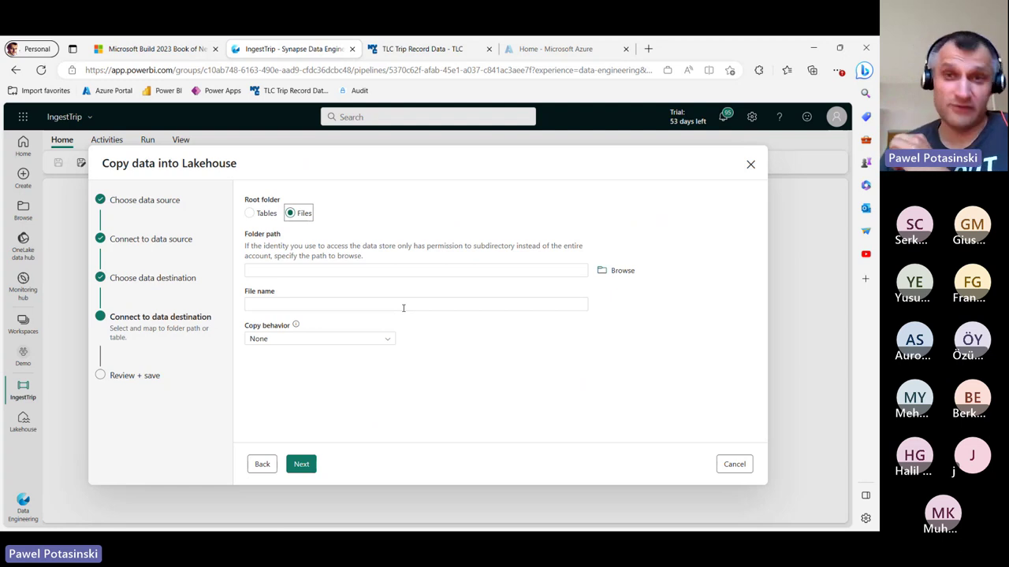
click(395, 270)
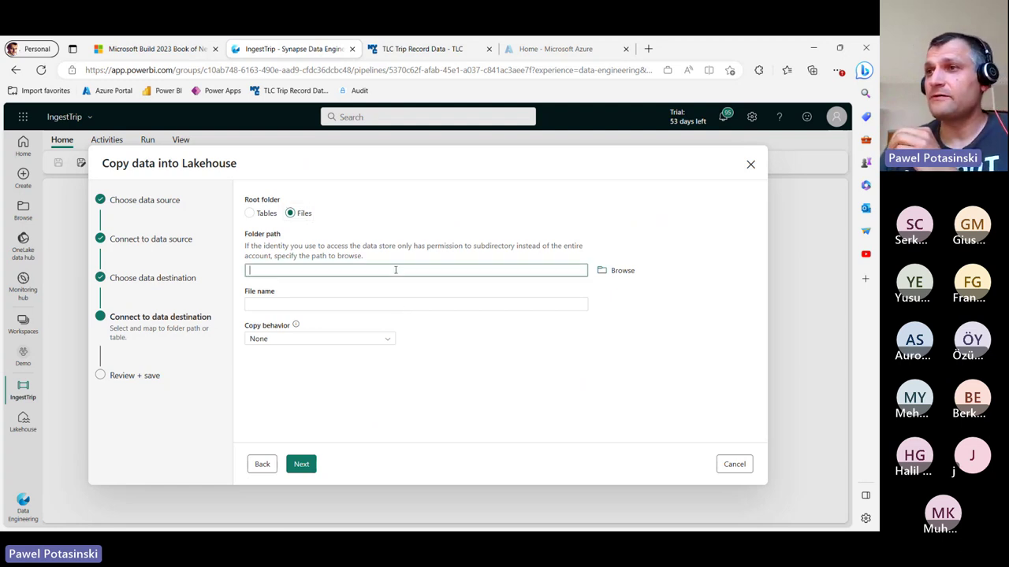
click(610, 270)
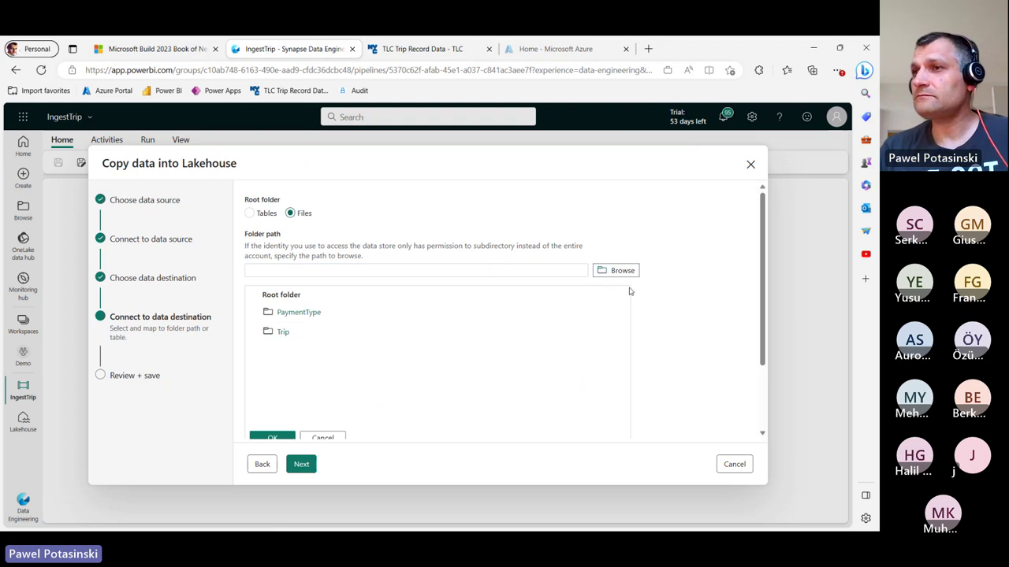
click(276, 326)
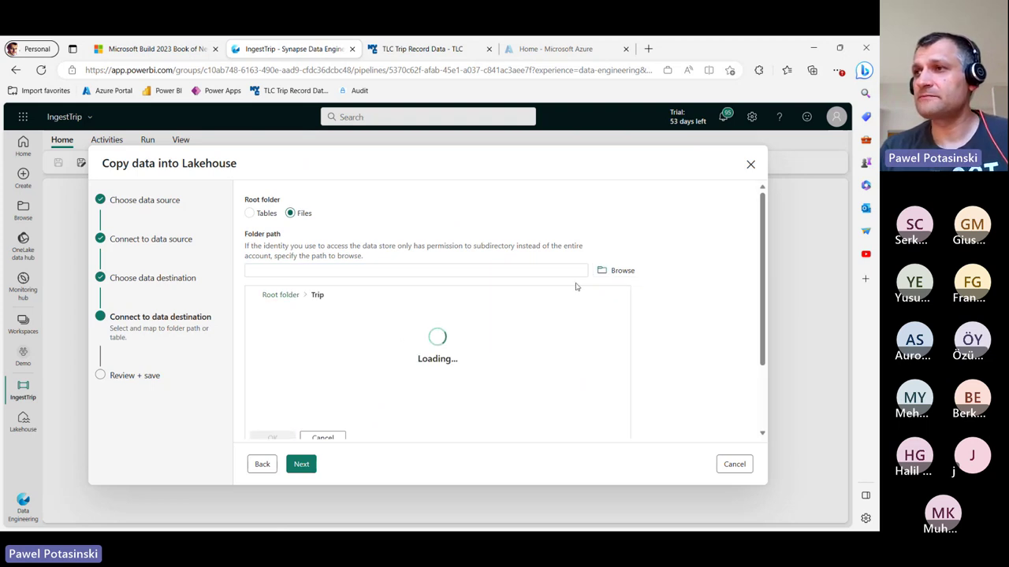
click(276, 439)
Name the destination file yellow_tripdata_2023-01.parquet and continue to its format settings.
click(303, 303)
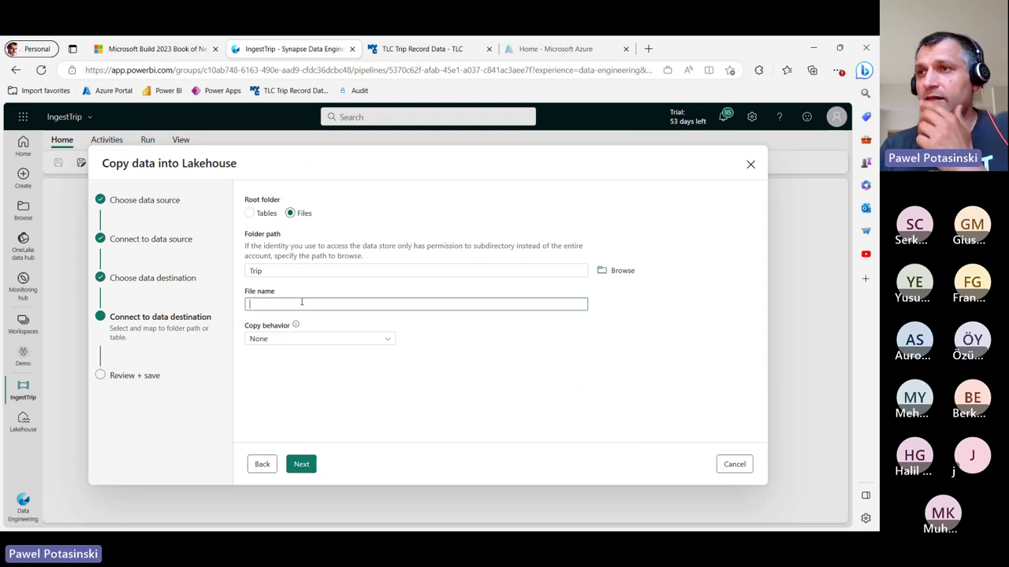
text(https://d37ci6vzurychx.cloudfront.net/trip-data/yellow_tripdata_2023-01.parquet)
drag(406, 304, 139, 309)
key(BackSpace)
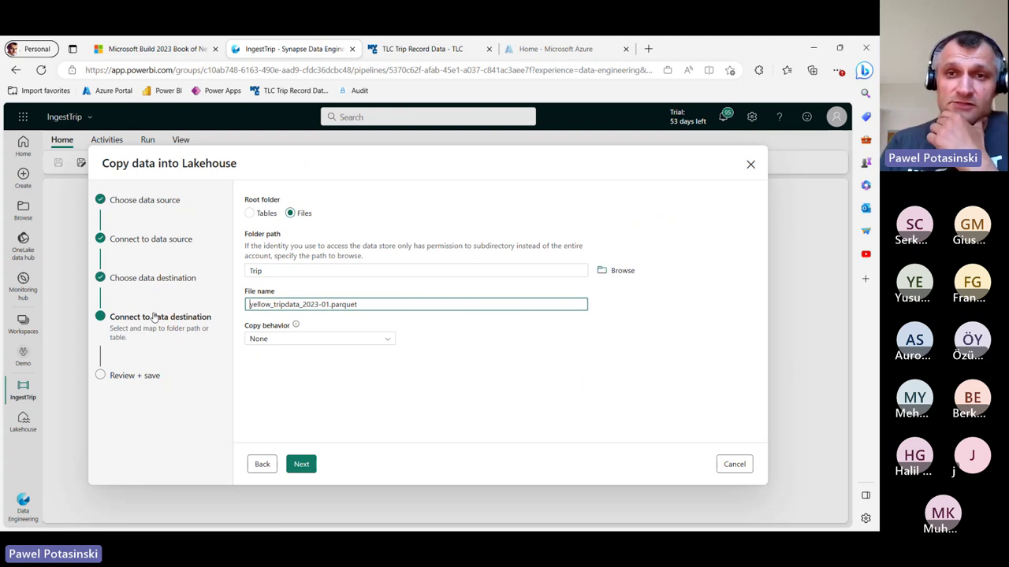
click(301, 464)
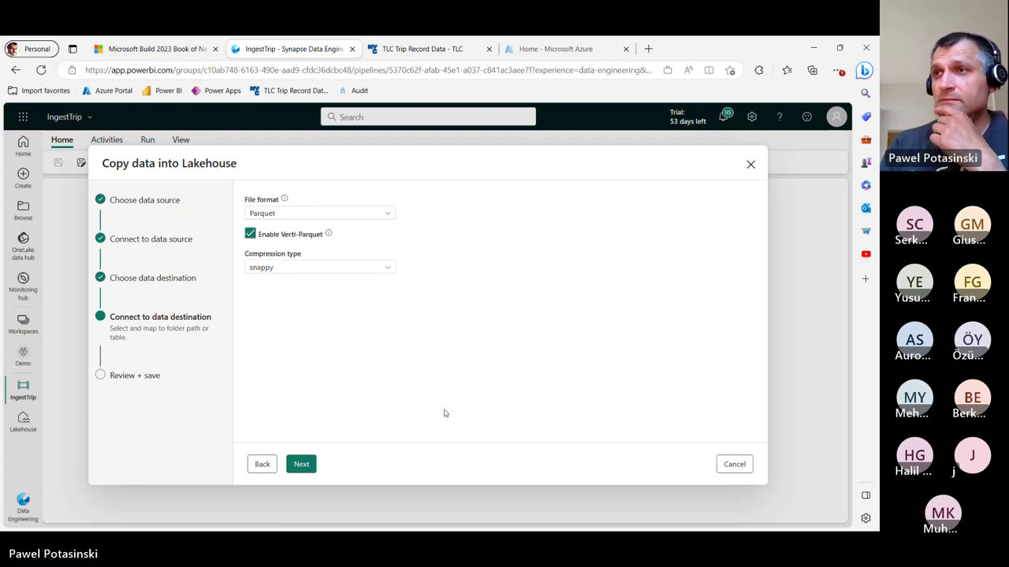
Accept the Parquet destination format, set the data transfer to start immediately, and save and run the copy.
click(306, 471)
click(249, 425)
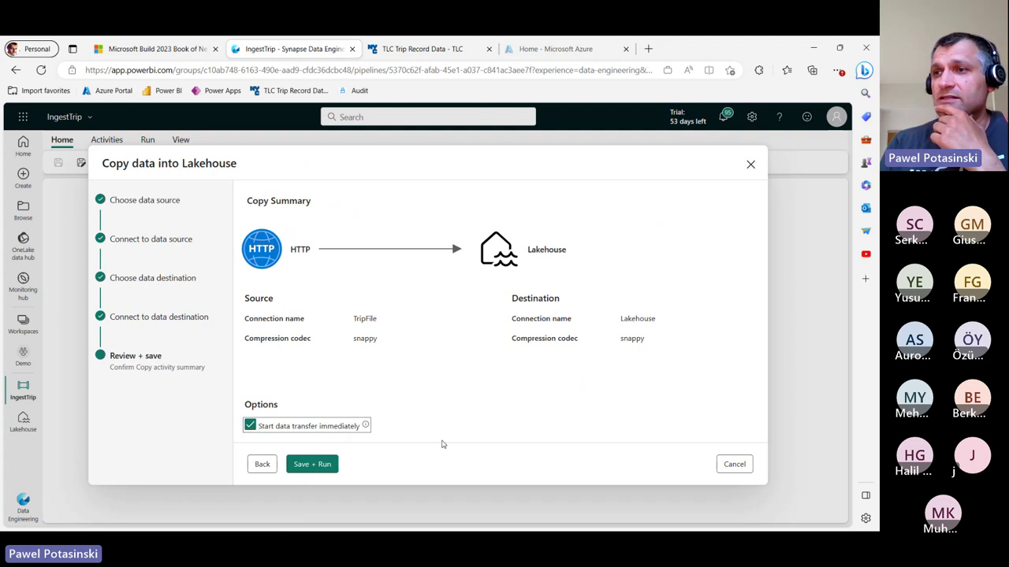
click(324, 463)
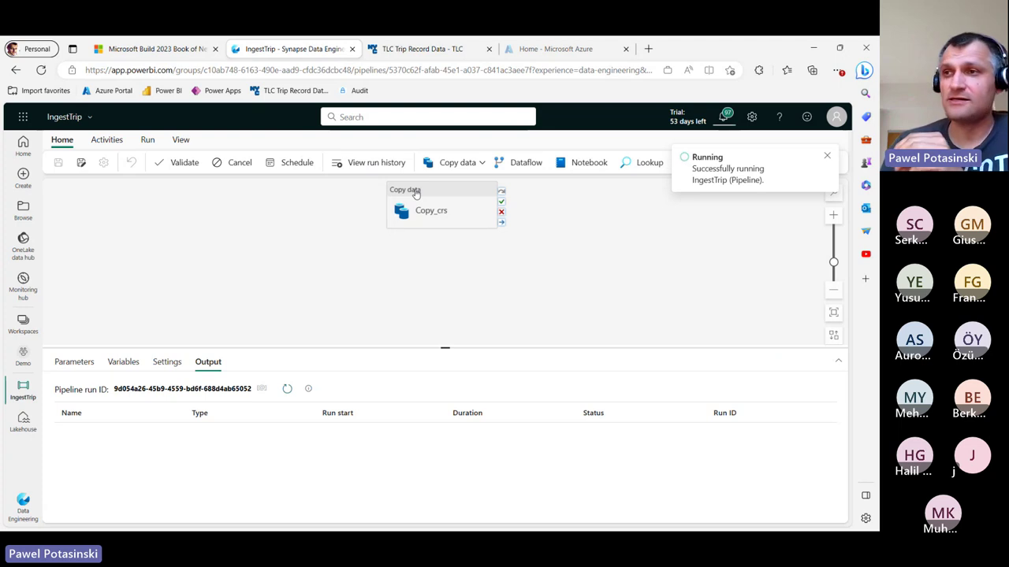
Refresh the pipeline run output and check the copy activity's run details.
click(286, 390)
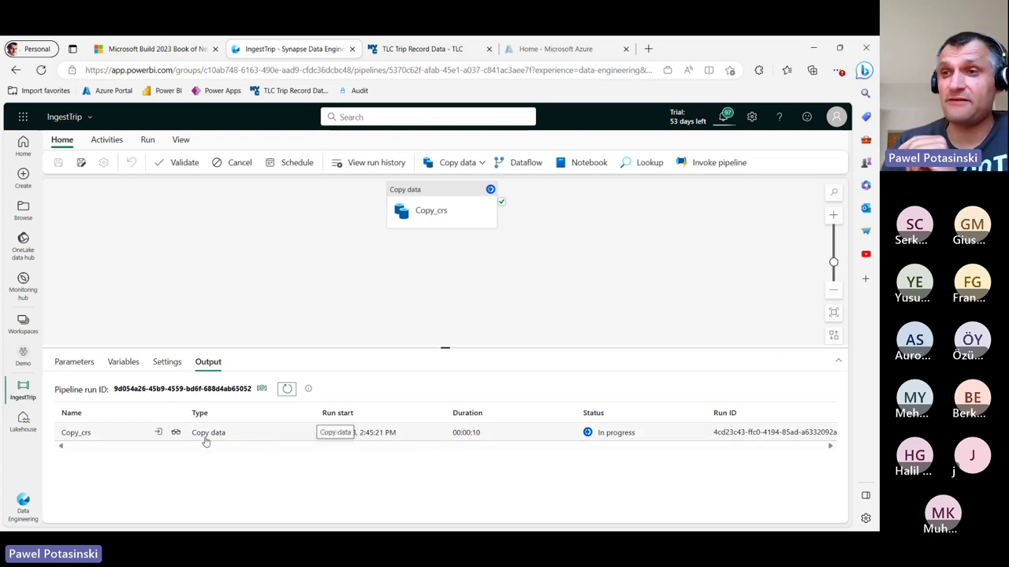
click(179, 437)
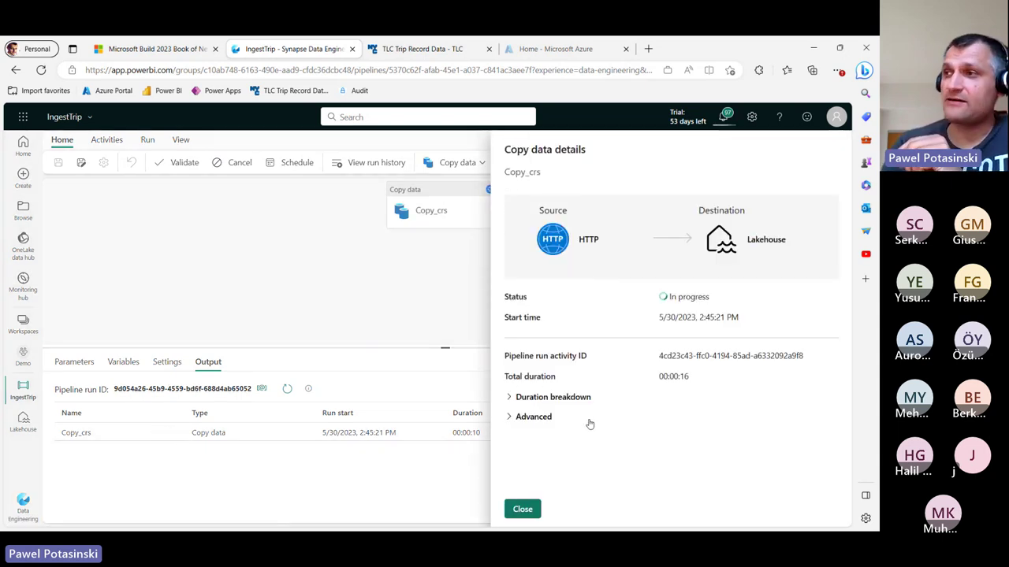
click(522, 509)
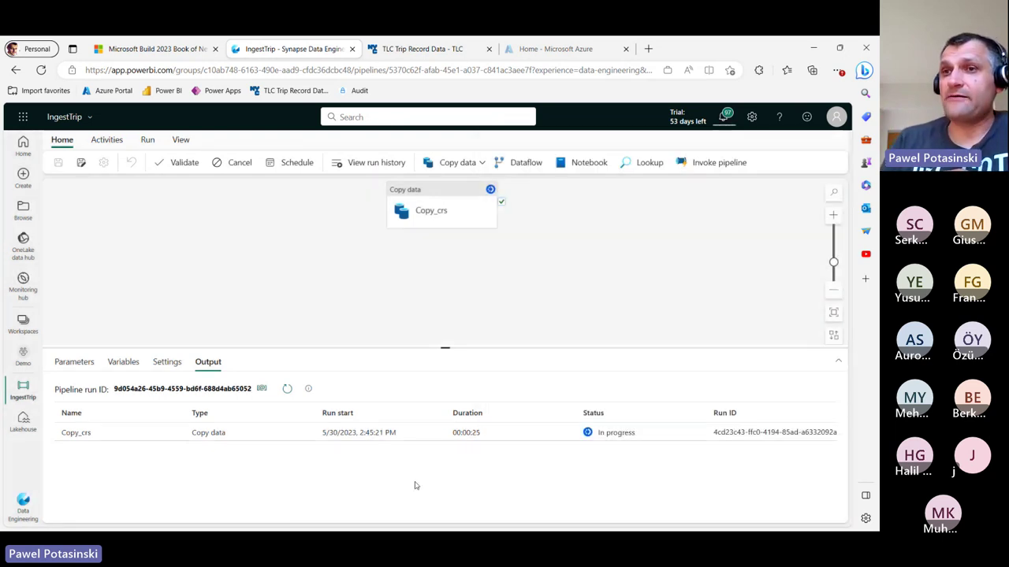
Return to the lakehouse and upload payment_type_final.csv into the PaymentType folder under Files.
click(23, 421)
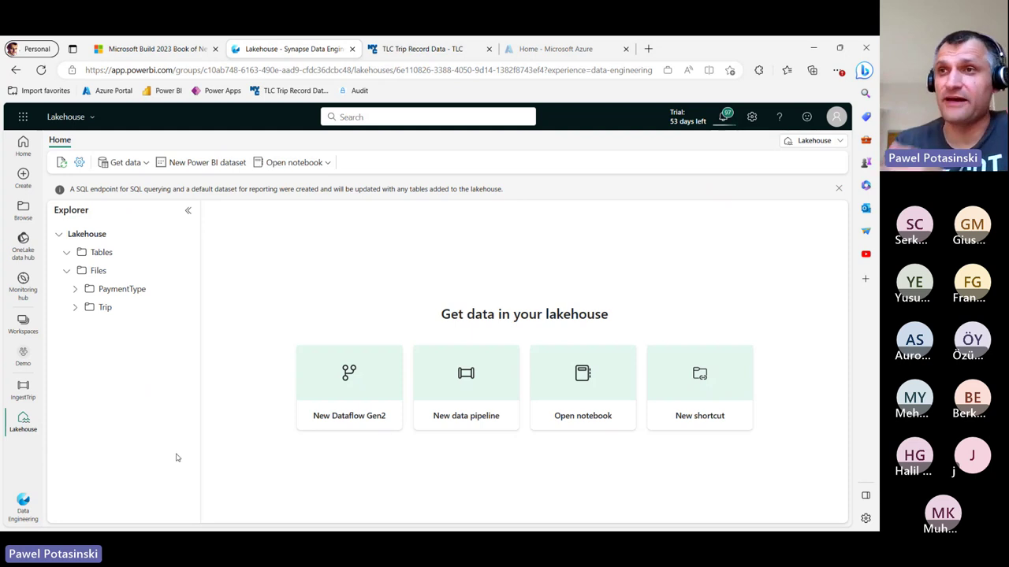
click(76, 289)
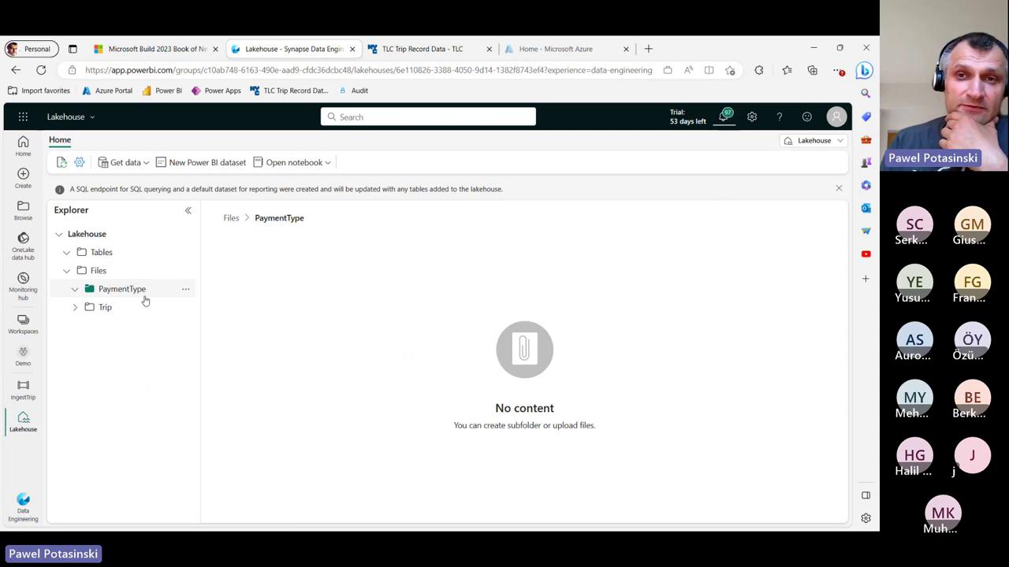
click(186, 290)
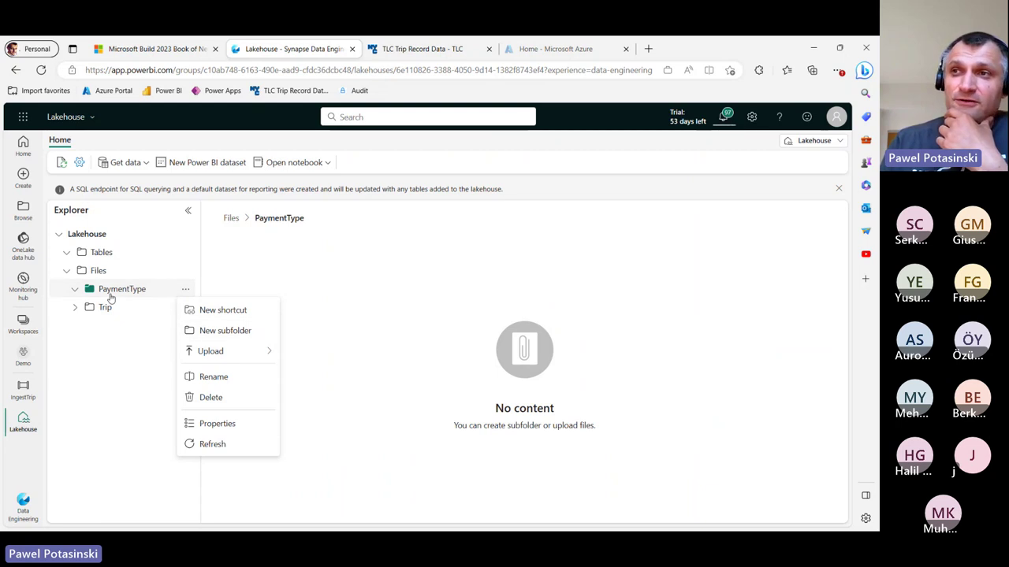
mouse_move(213, 351)
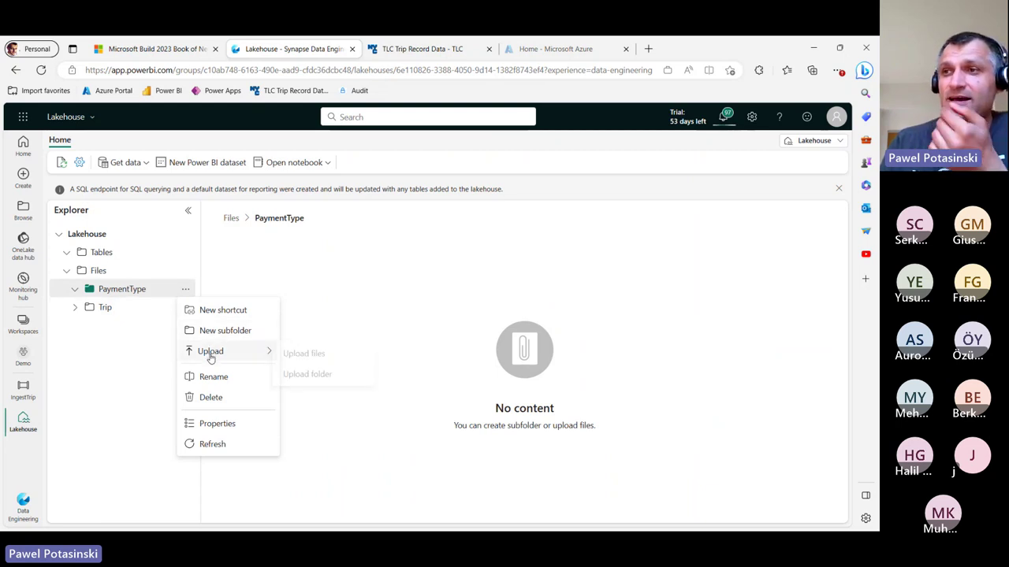
click(297, 361)
click(682, 194)
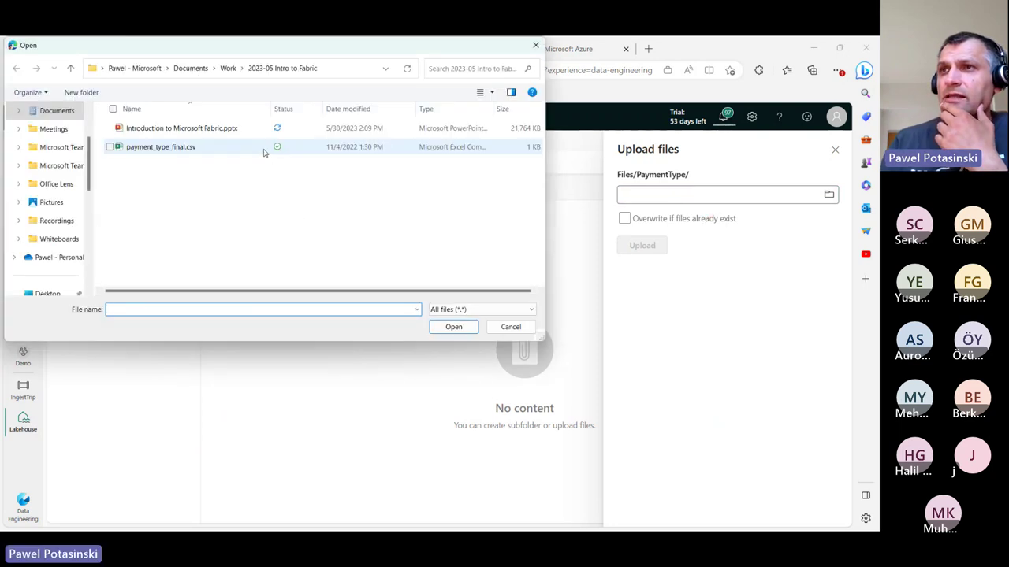
double_click(155, 148)
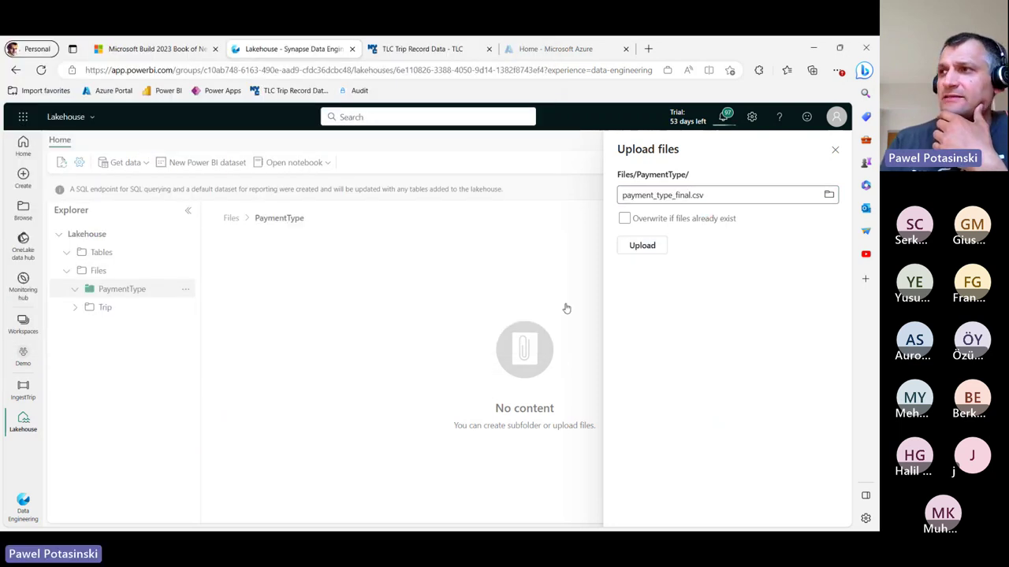
click(640, 246)
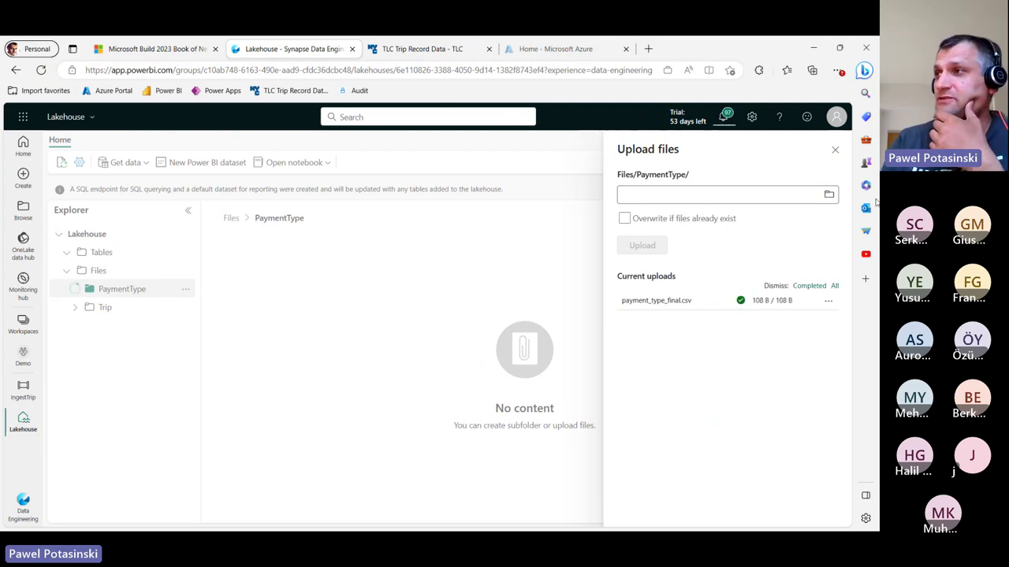
click(835, 150)
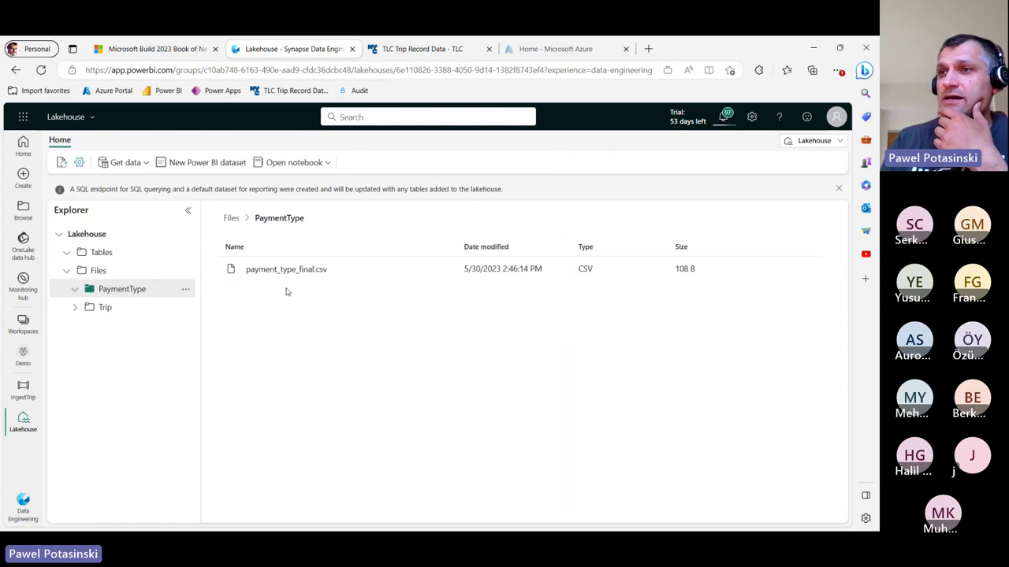
Preview the contents of payment_type_final.csv and check the actions available for the file.
click(283, 270)
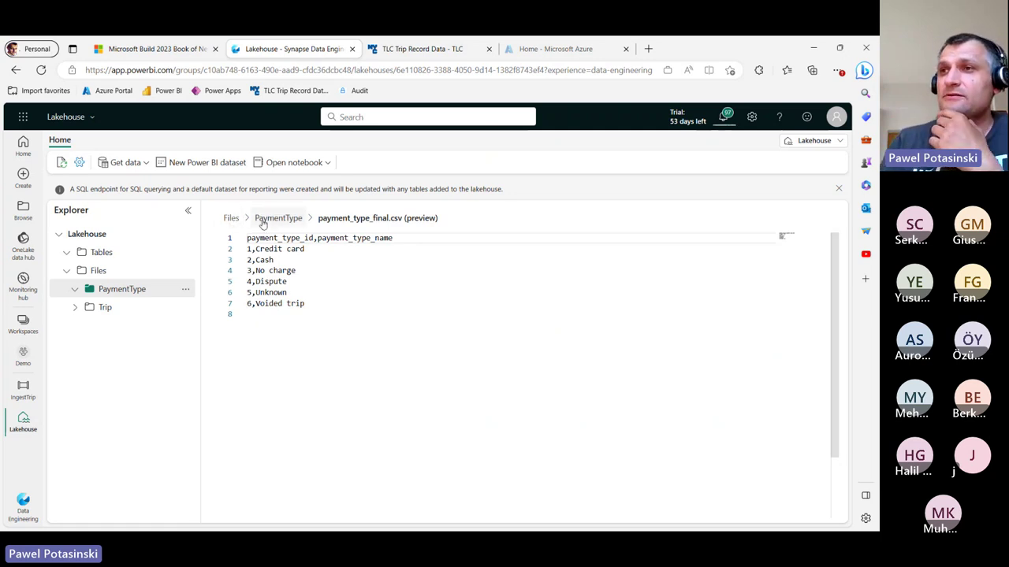
click(134, 289)
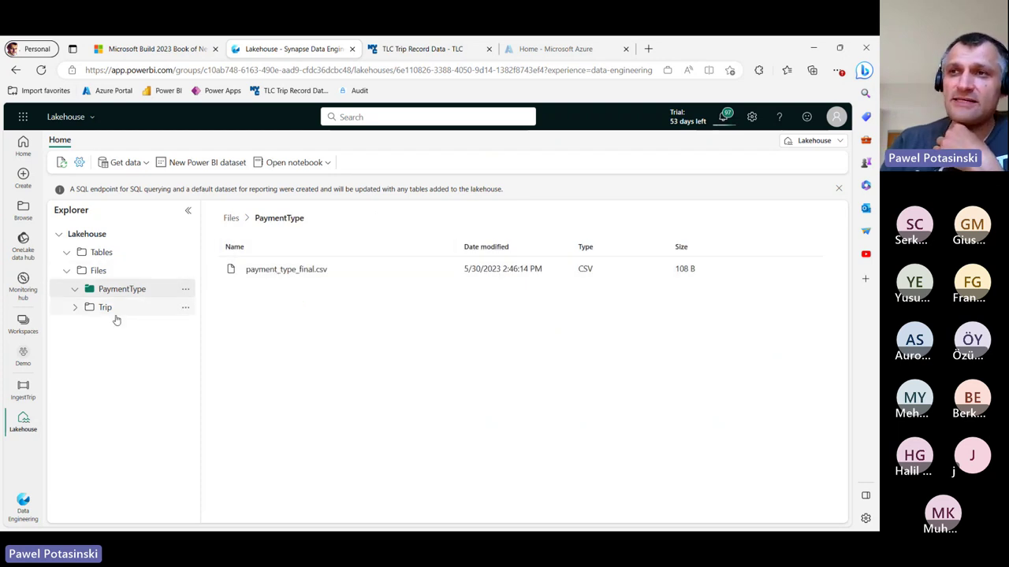
right_click(253, 277)
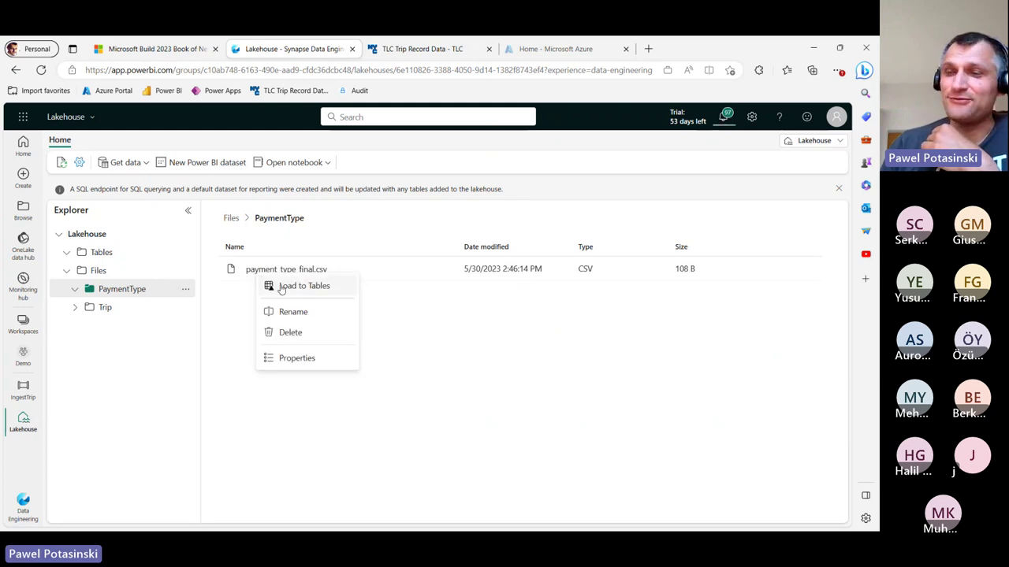
click(222, 320)
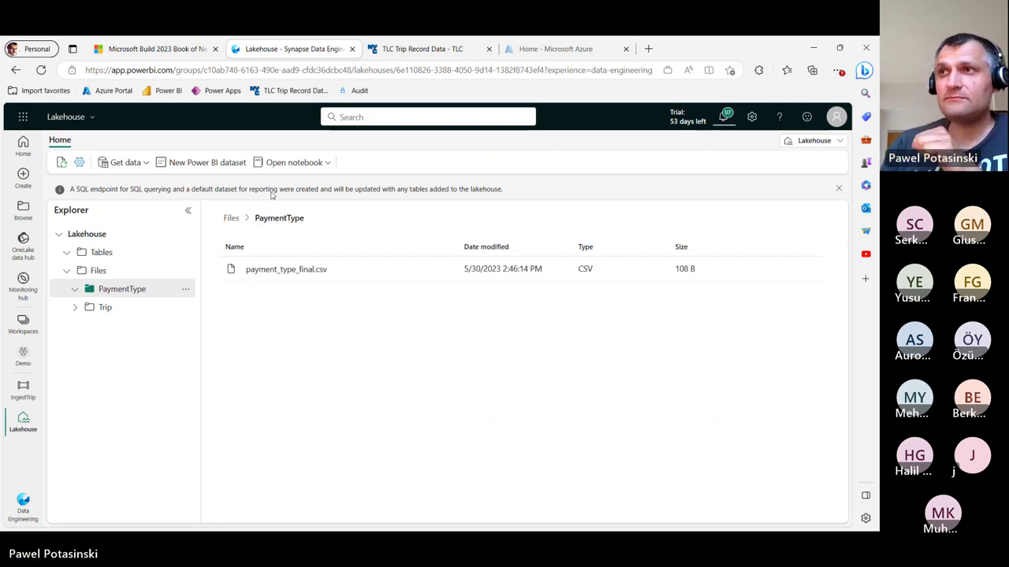
Create a new notebook from the lakehouse and clear the default comments from its first cell.
click(286, 163)
click(326, 313)
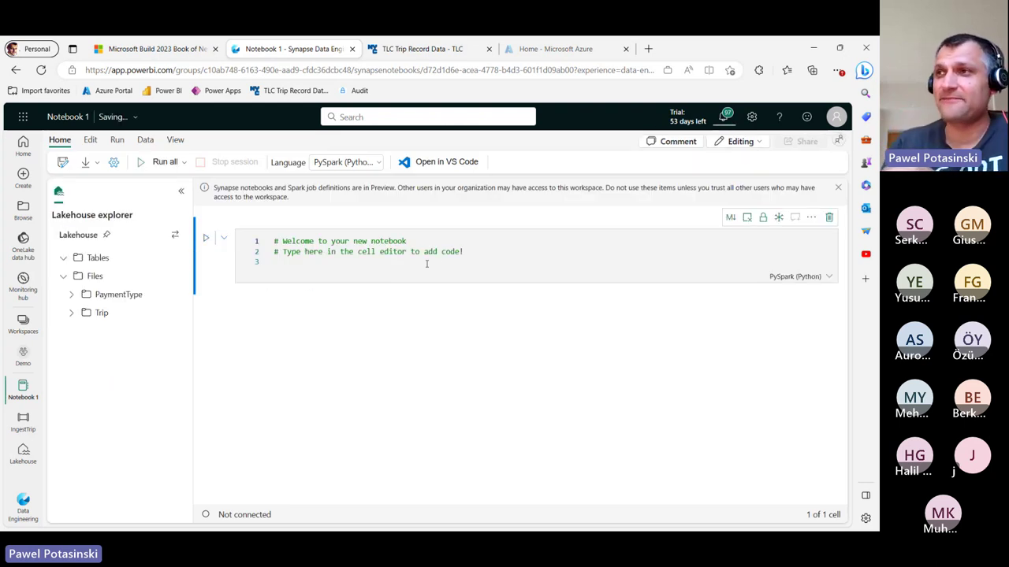
key(ctrl+a)
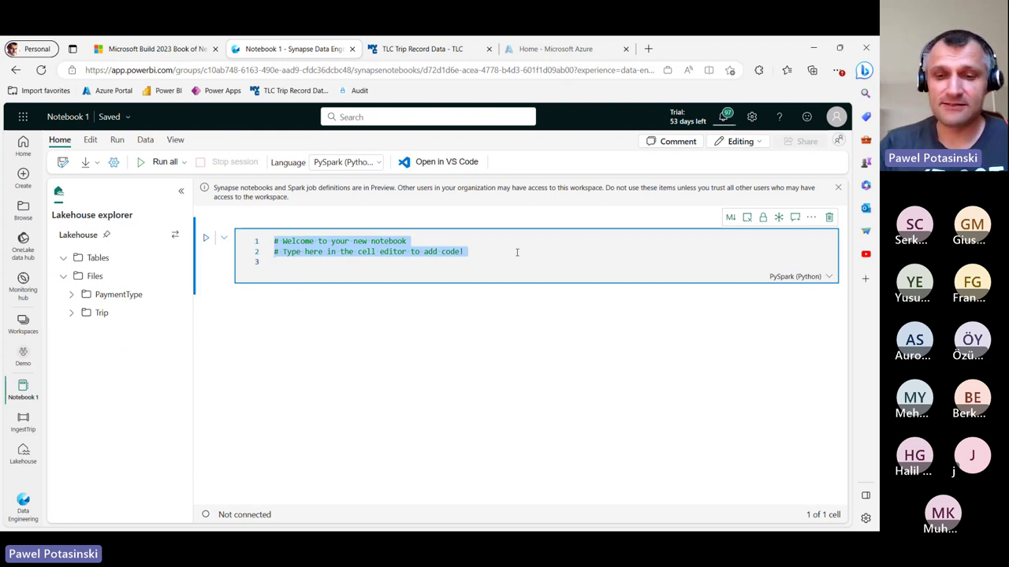
key(Delete)
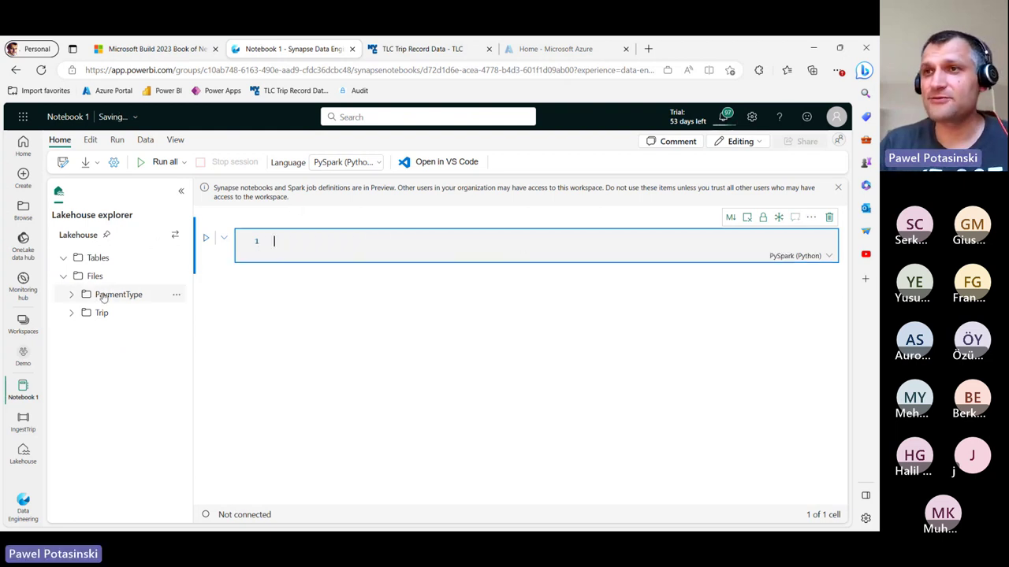
Add generated Spark code that loads payment_type_final.csv from the PaymentType folder to the empty cell, and collapse the folder's file list.
click(71, 294)
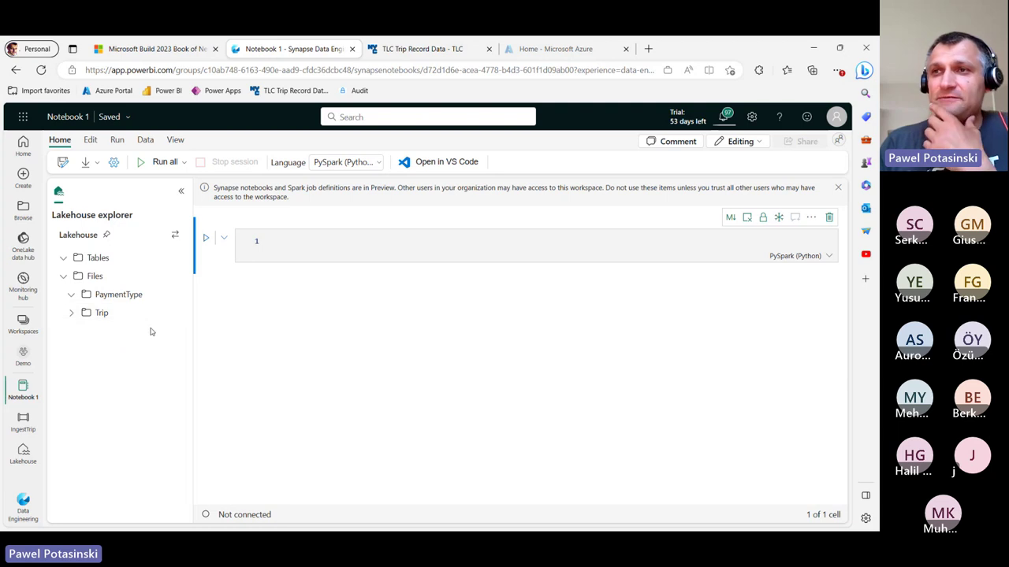
click(151, 299)
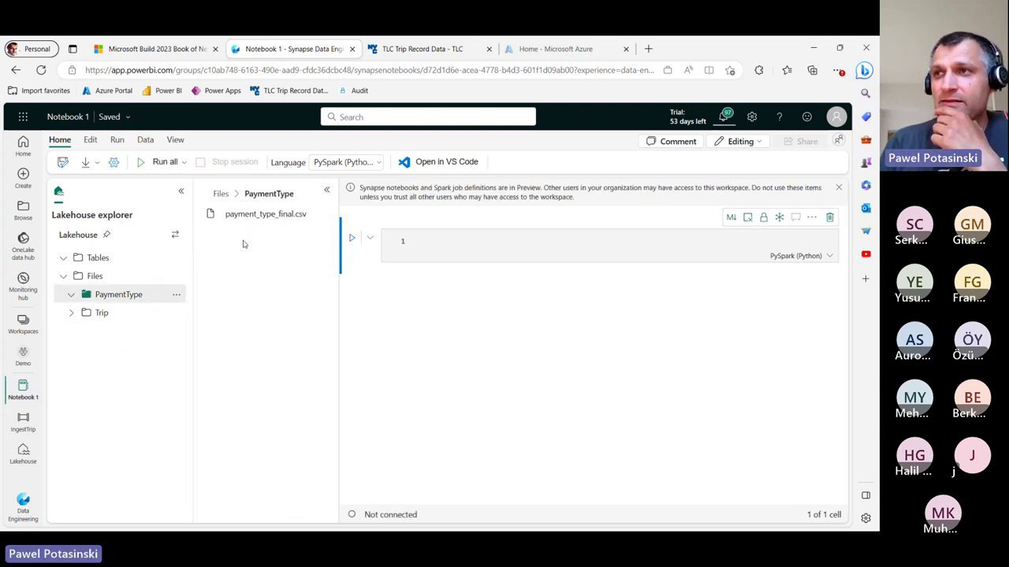
drag(238, 219, 469, 264)
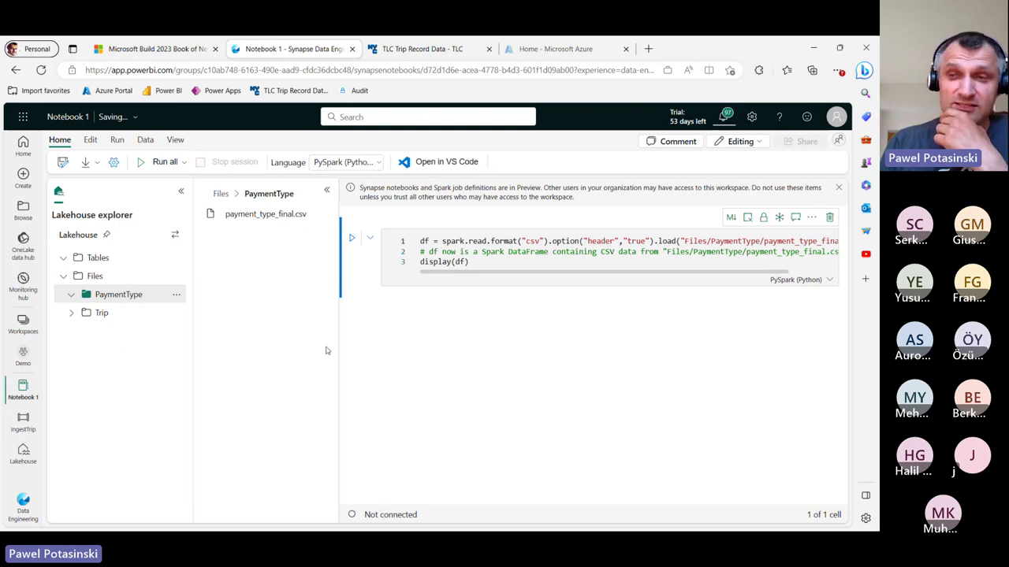
click(326, 190)
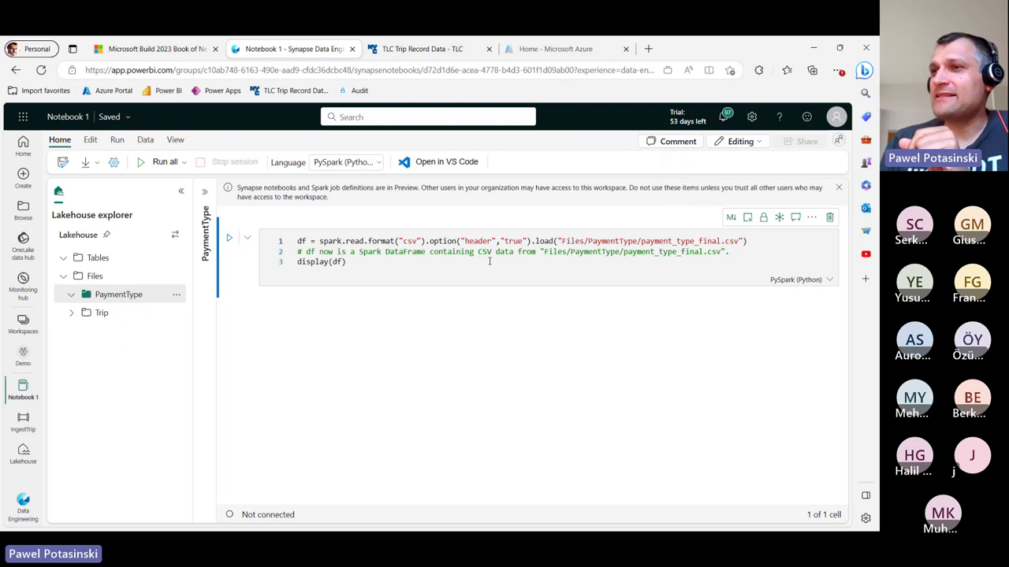
Replace the display(df) line with code that writes df in "delta" format and saves it through saveToTable as "payment_type".
drag(396, 262, 296, 264)
text(df.write.)
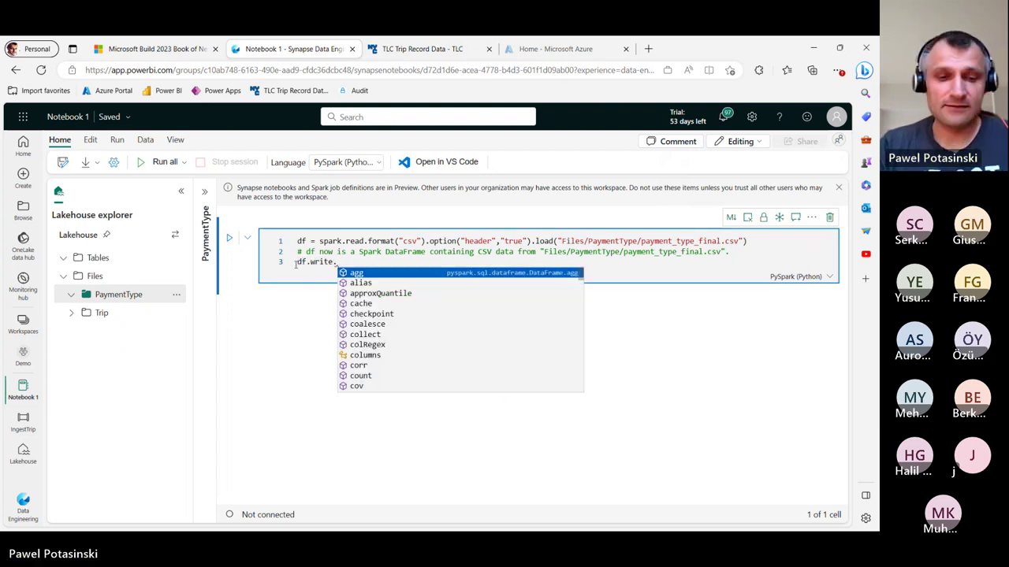
text(f)
key(BackSpace)
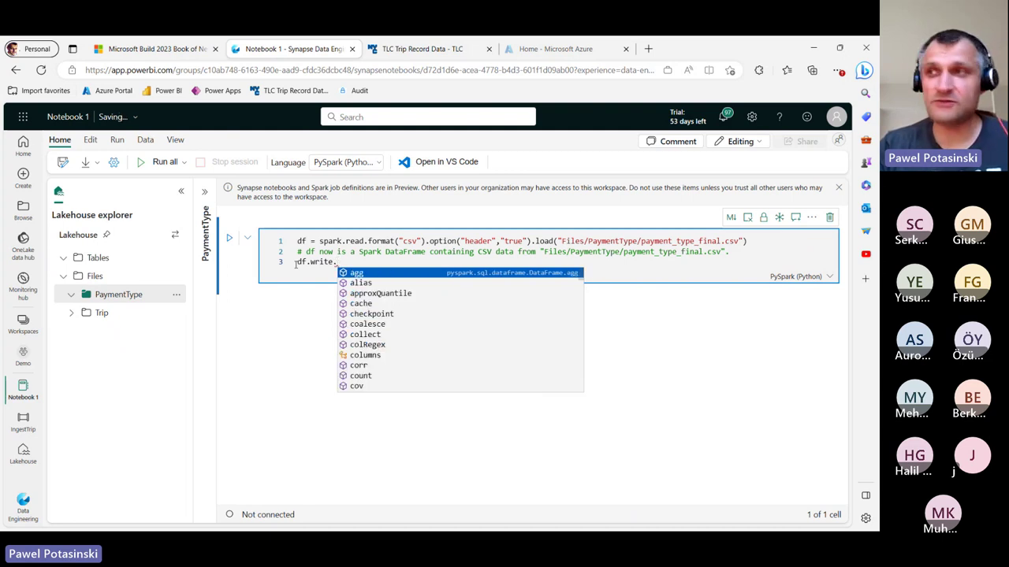
text(forma(")
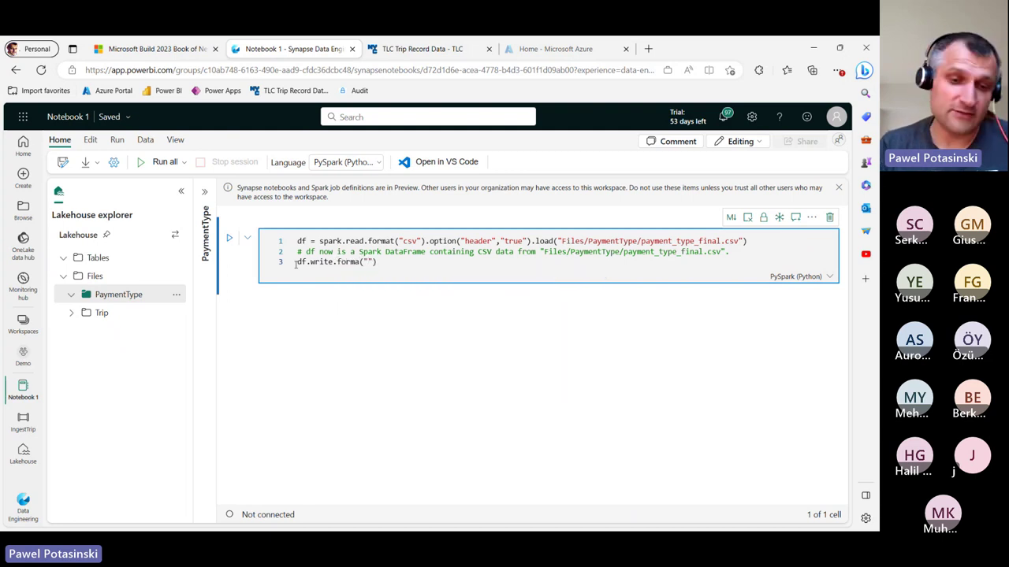
text(delta)
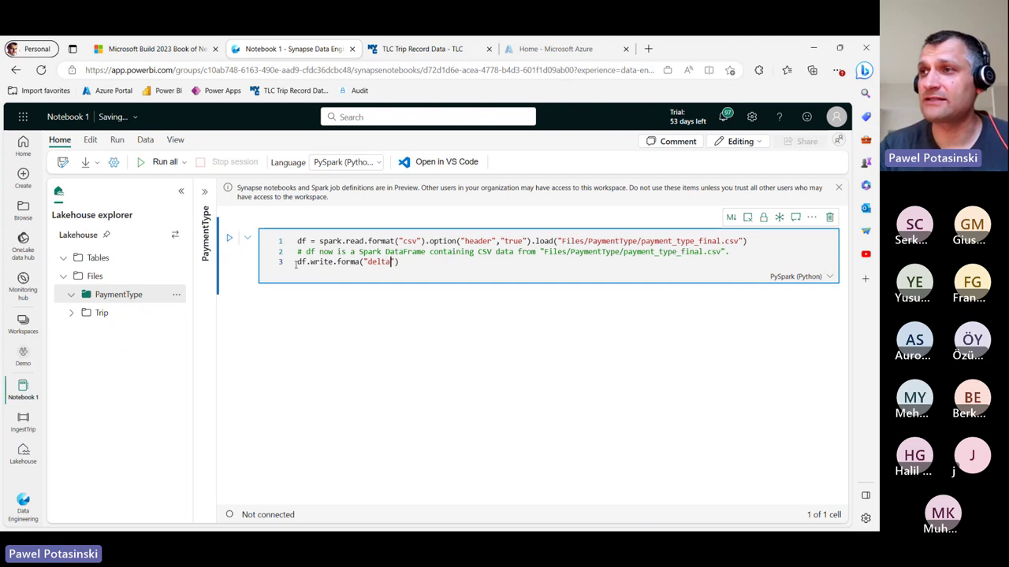
text(").)
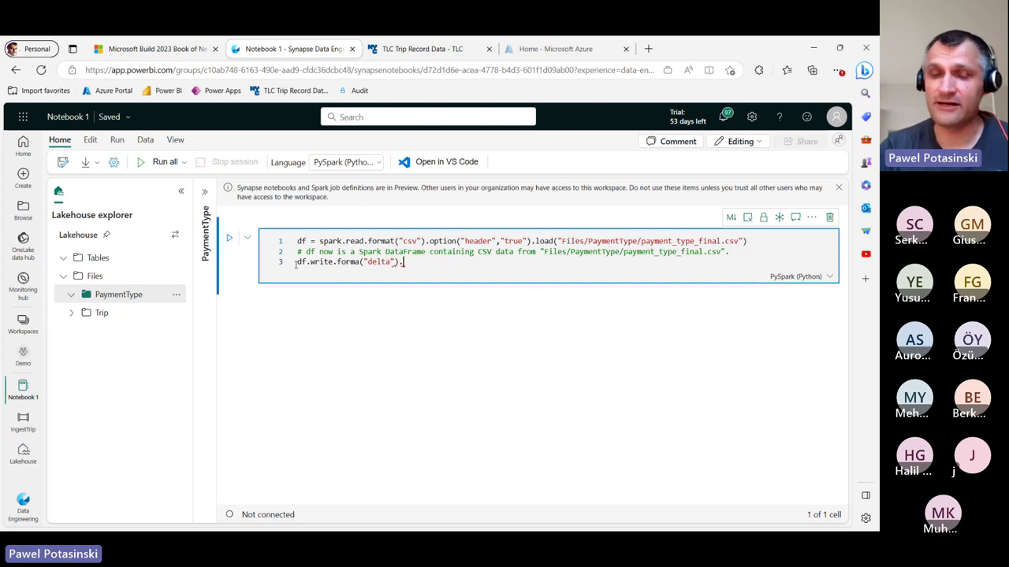
text(save)
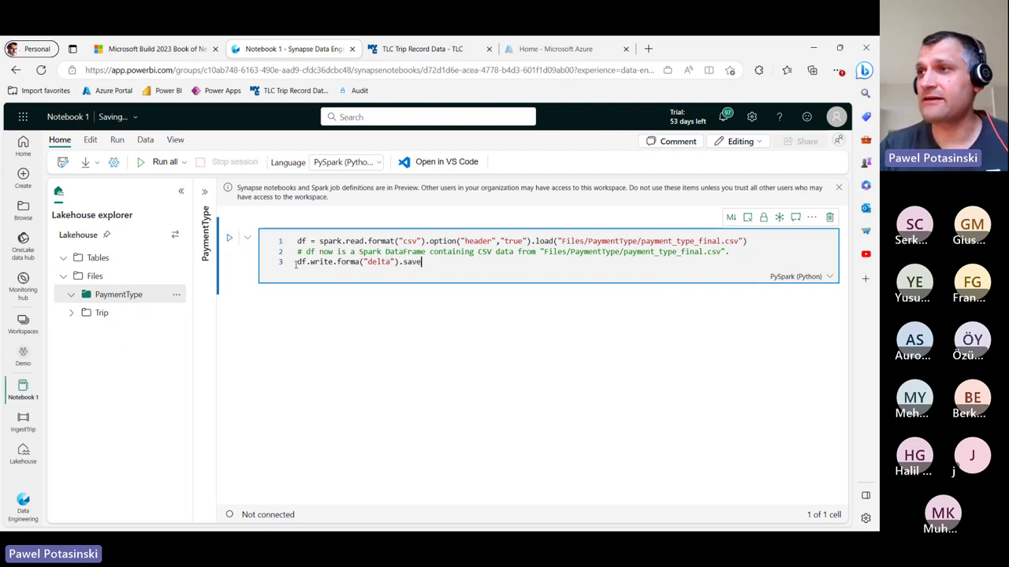
text(ToTable)
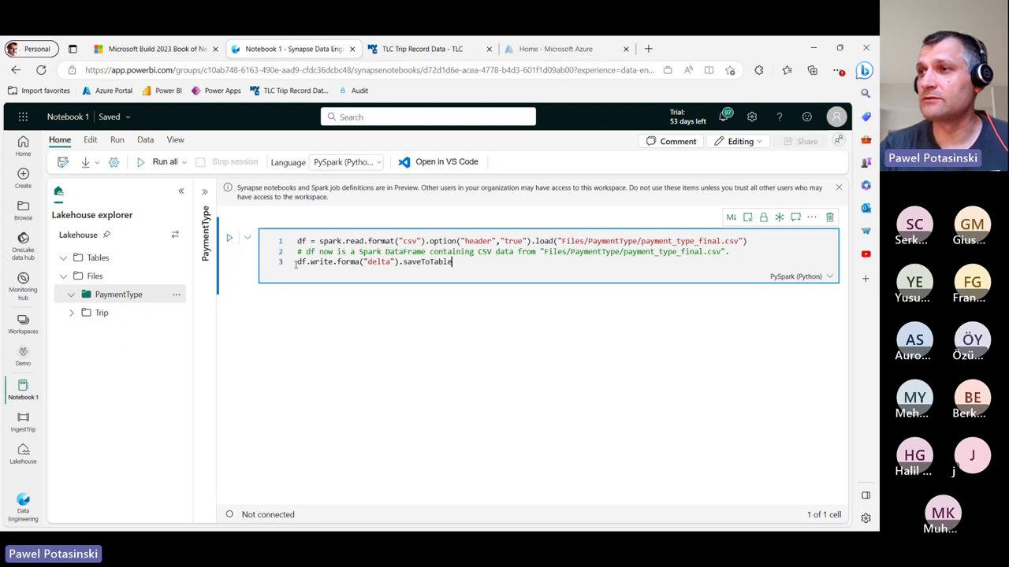
text(()")
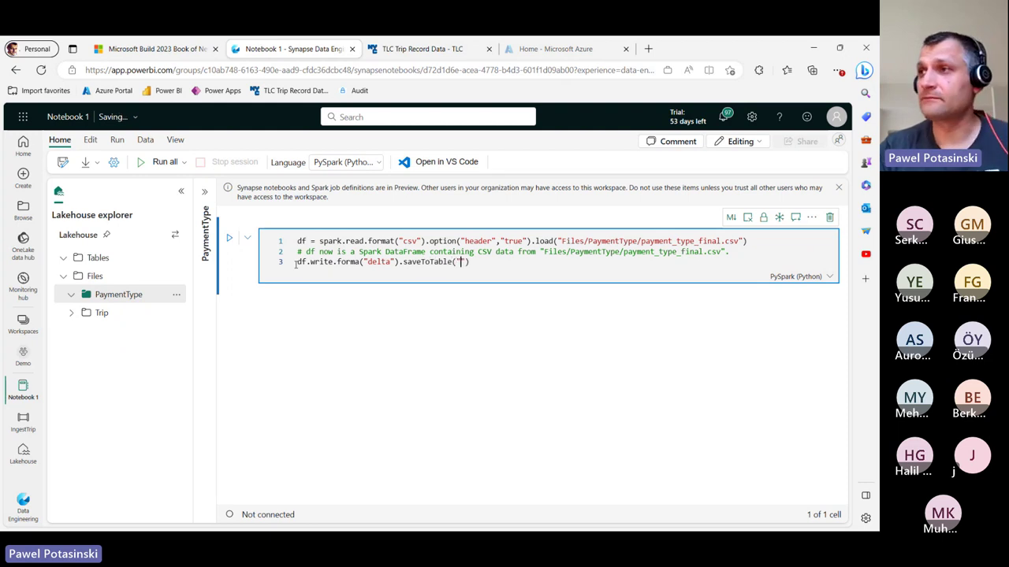
text(payme)
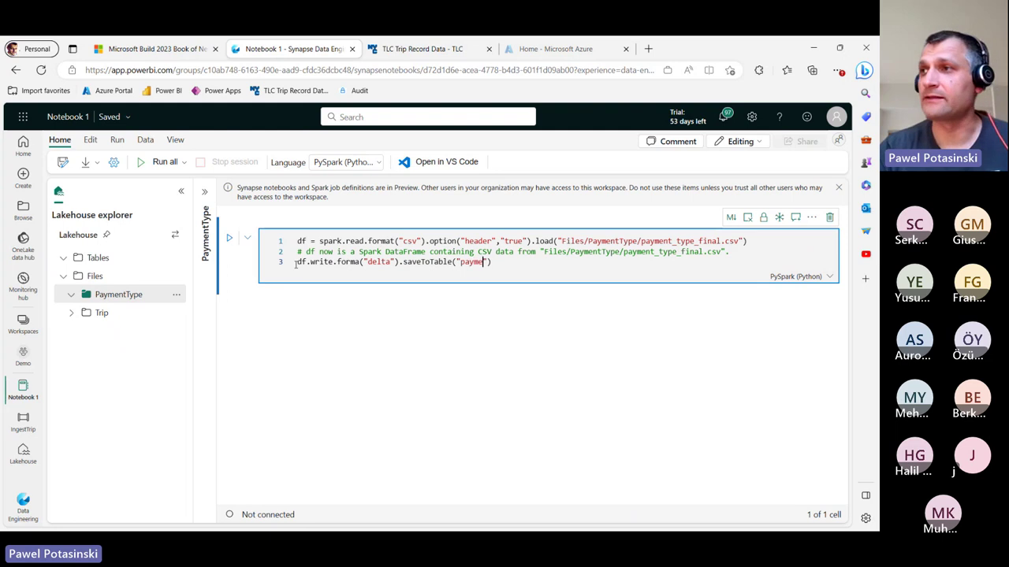
text(nt_type)
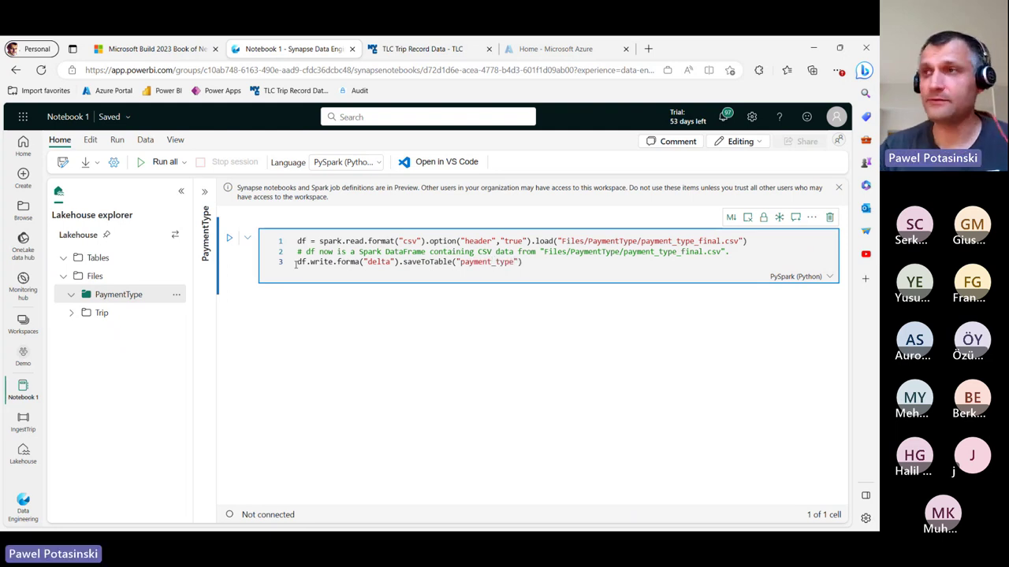
Correct the misspelled method name in the write line to format.
click(360, 261)
text(t)
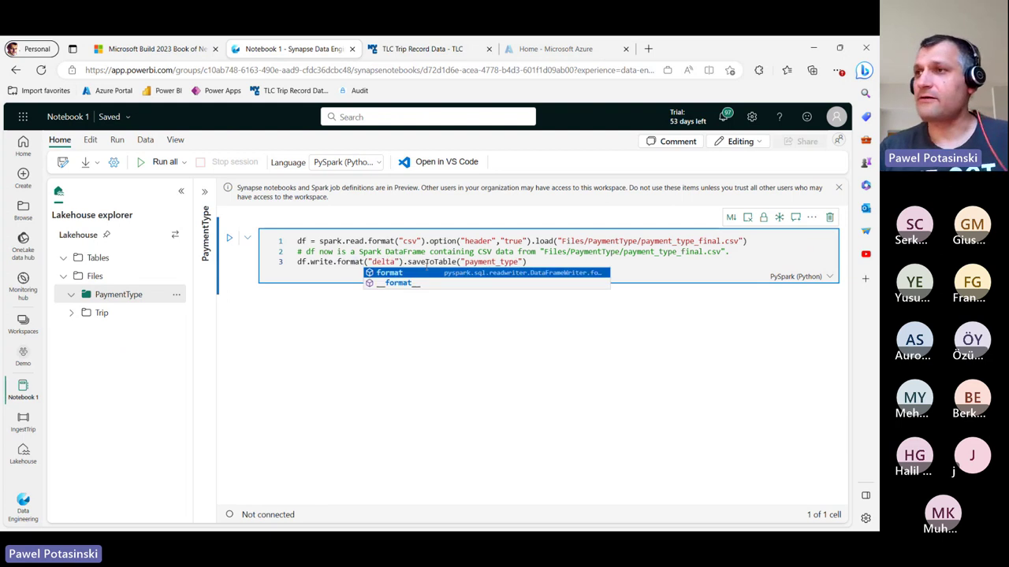
click(383, 273)
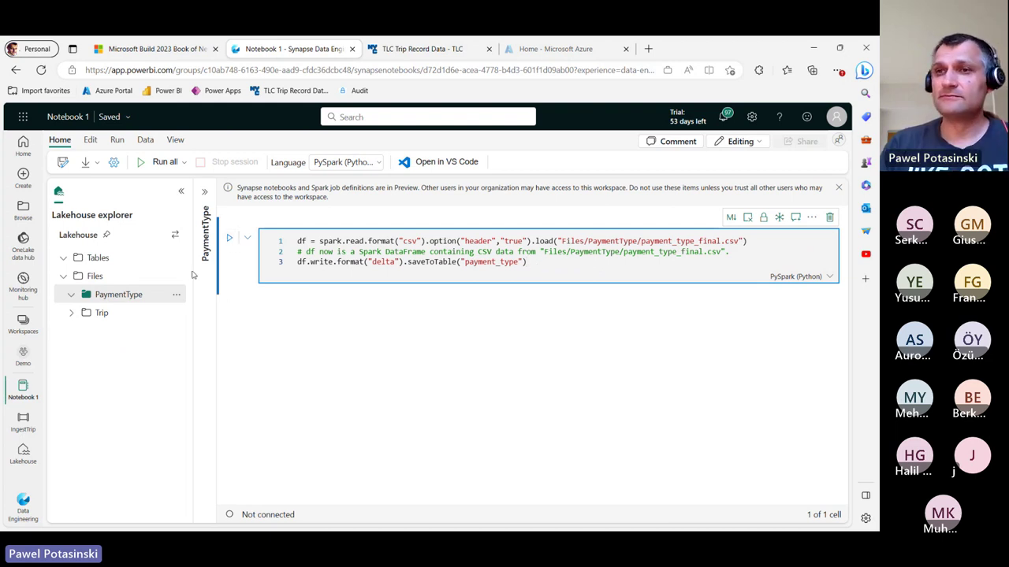
Check the IngestTrip pipeline's run output and the lakehouse's Trip folder, and return to Notebook 1.
click(25, 426)
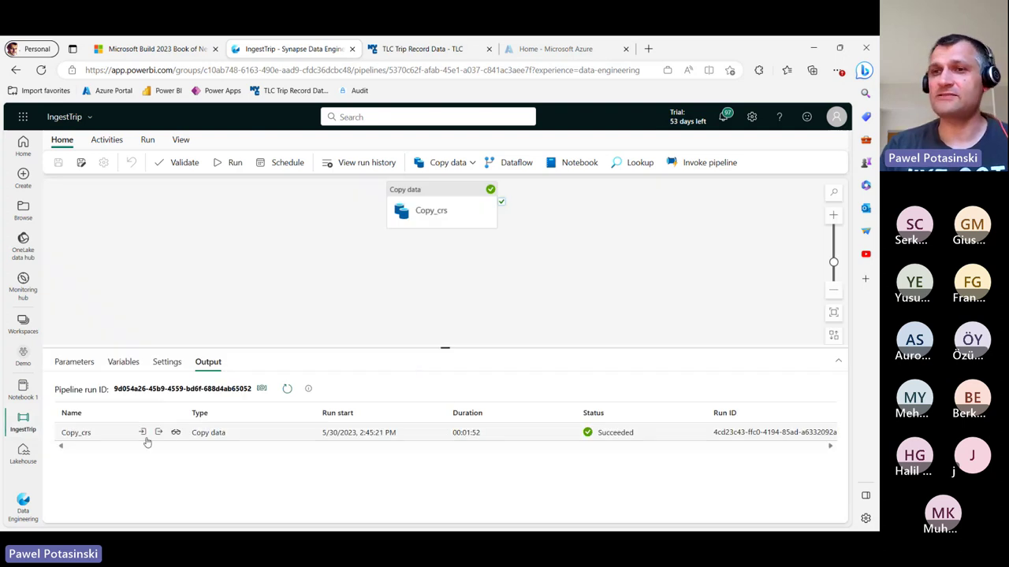
click(24, 452)
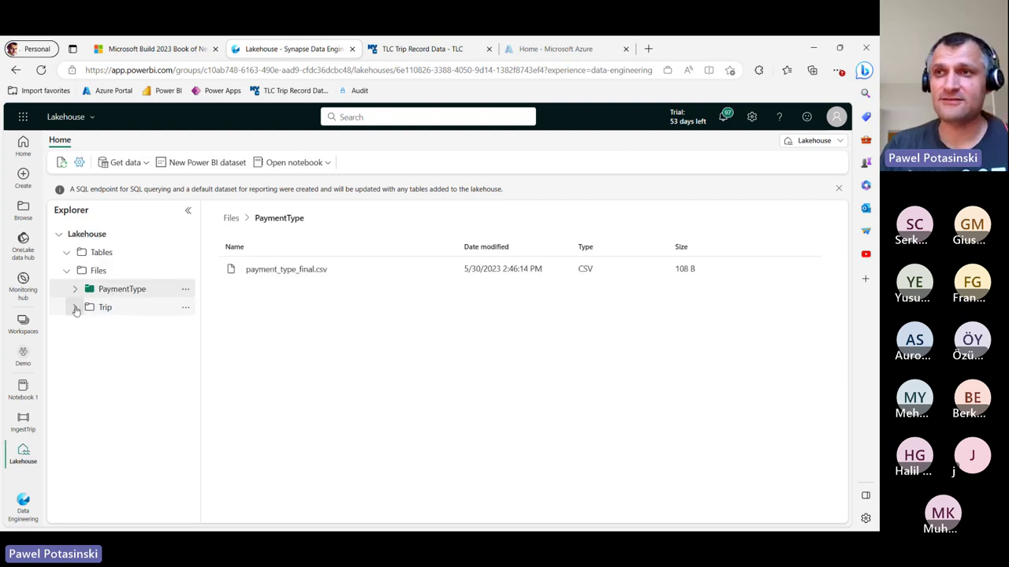
click(106, 309)
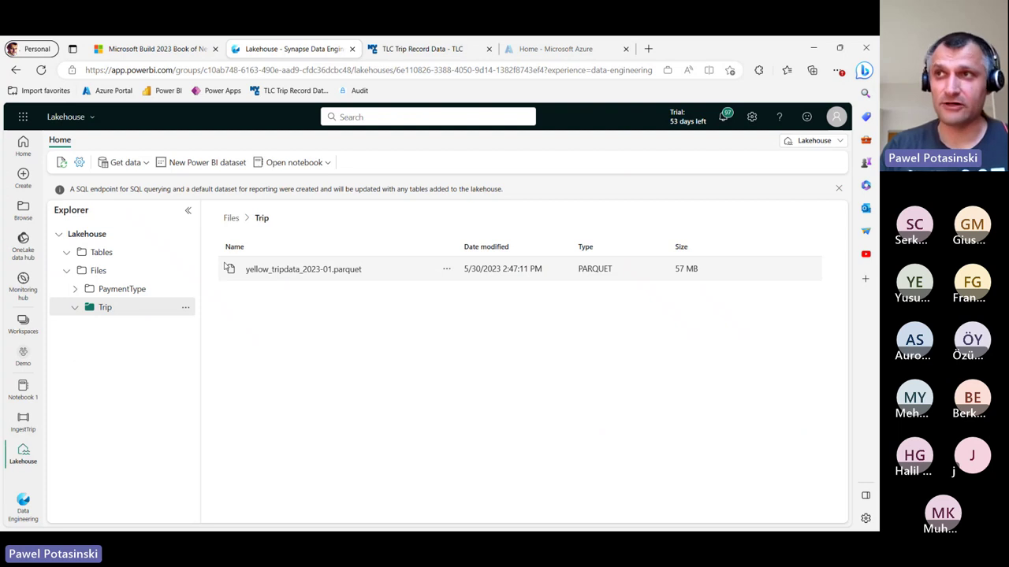
click(22, 388)
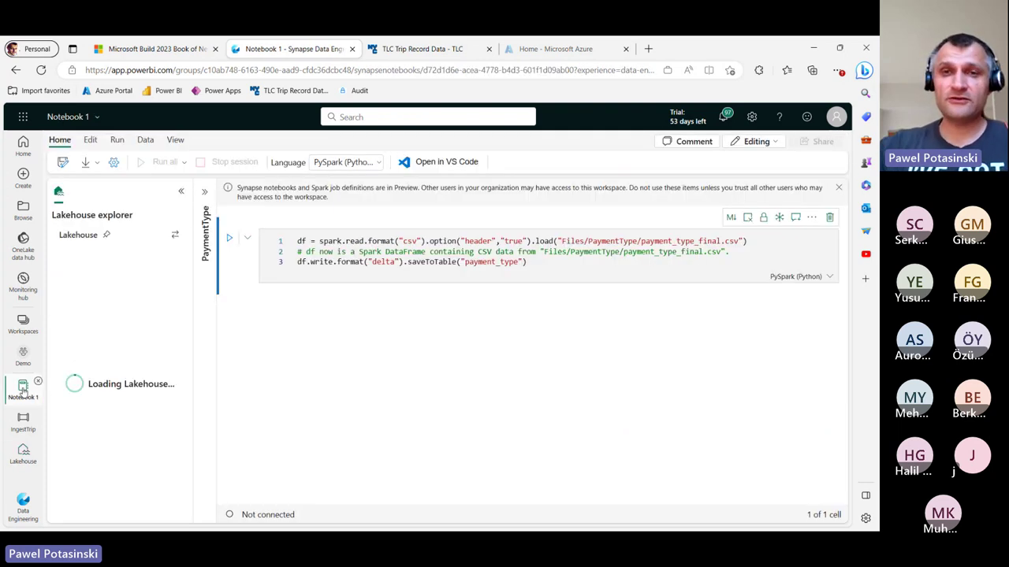